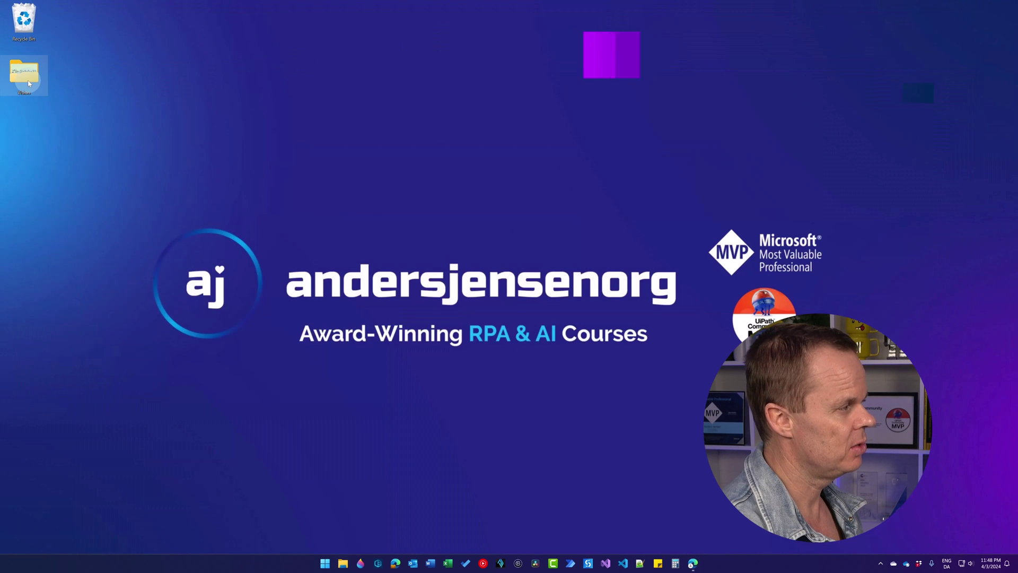
Step: Open IMG_20231013.png from the desktop Vision folder in Photos, view it, then close it
{"action": "double_click", "coordinate": [28, 84]}
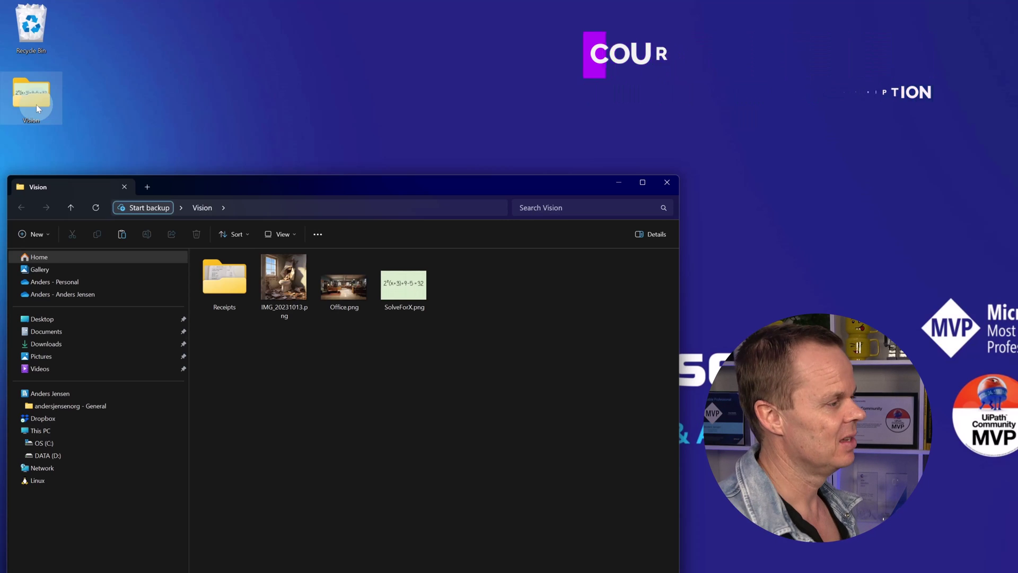
{"action": "left_click", "coordinate": [293, 286]}
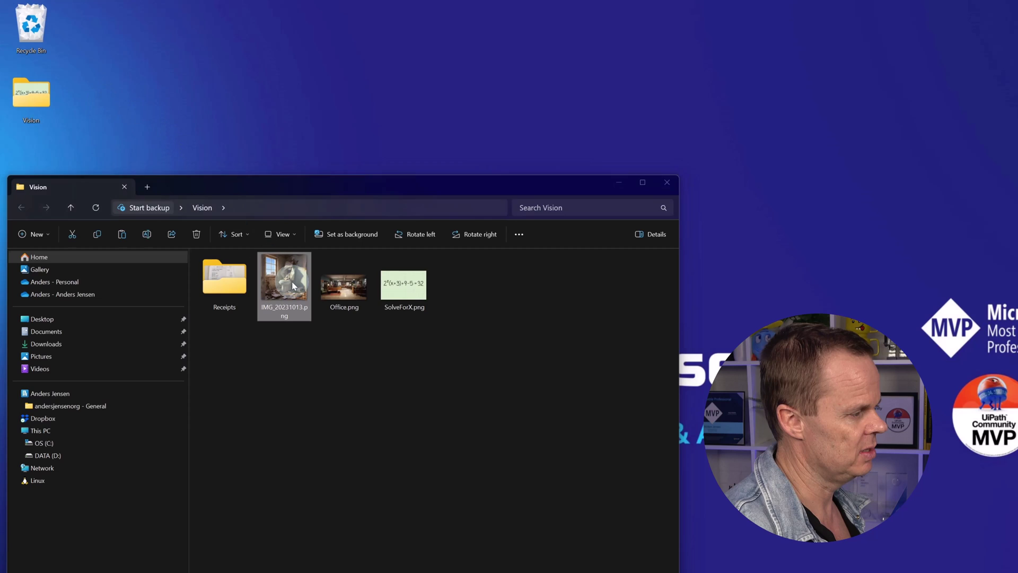
{"action": "double_click", "coordinate": [292, 286]}
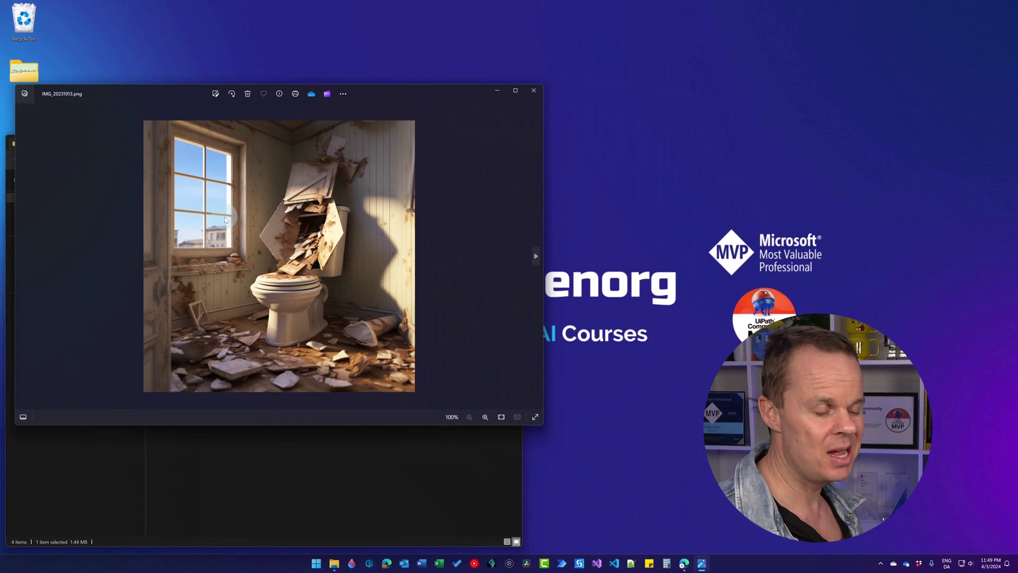
{"action": "left_click", "coordinate": [534, 92]}
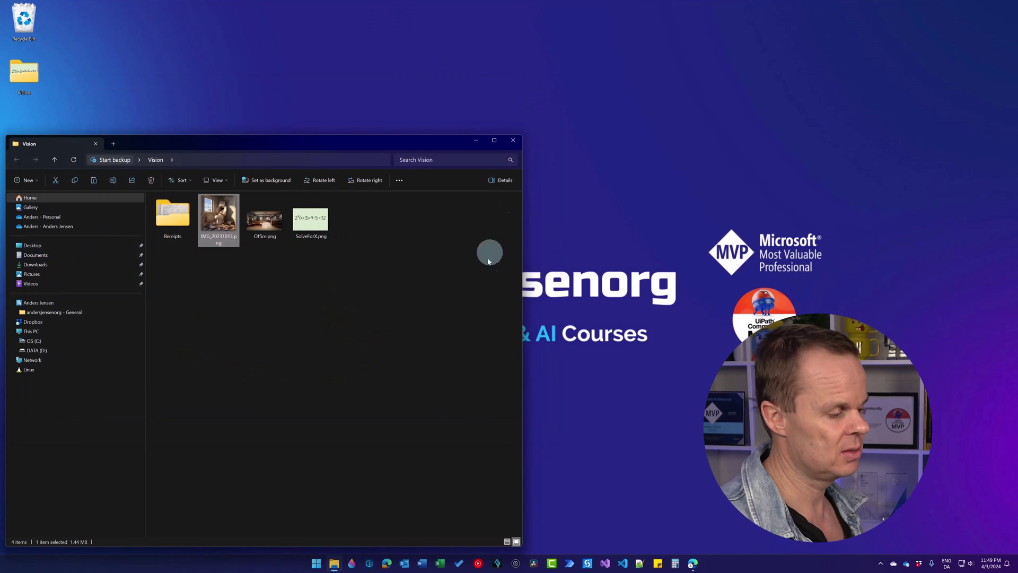
Step: Attach Desktop\Vision\IMG_20231013.png to a Copilot chat and select the Precise conversation style
{"action": "left_click", "coordinate": [693, 563]}
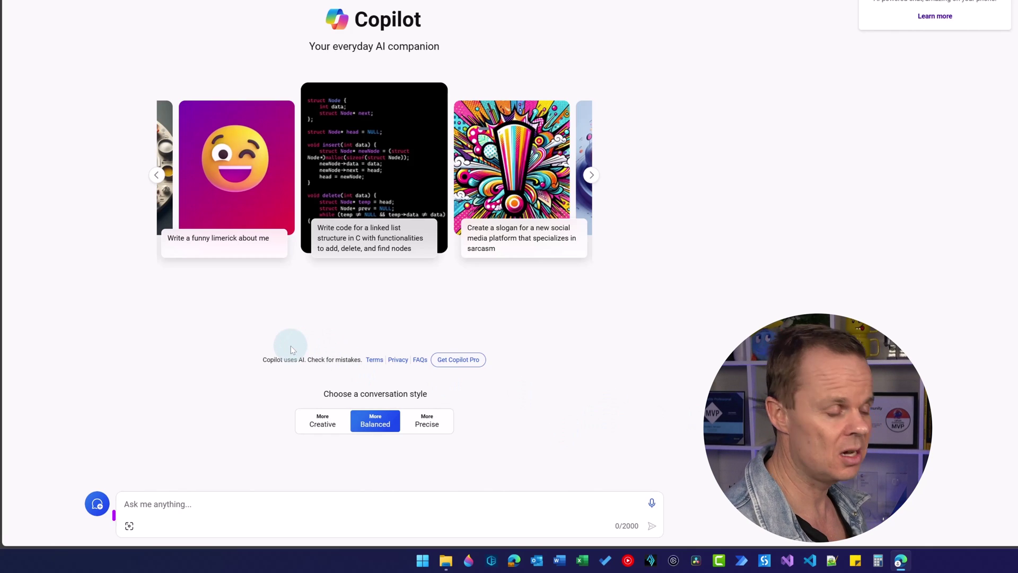
{"action": "left_click", "coordinate": [130, 527]}
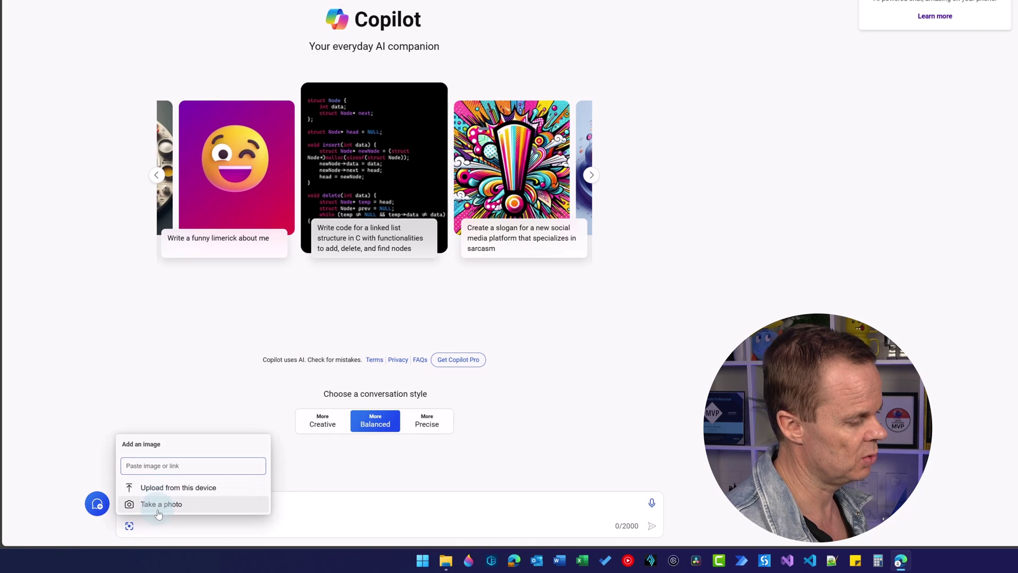
{"action": "left_click", "coordinate": [157, 488]}
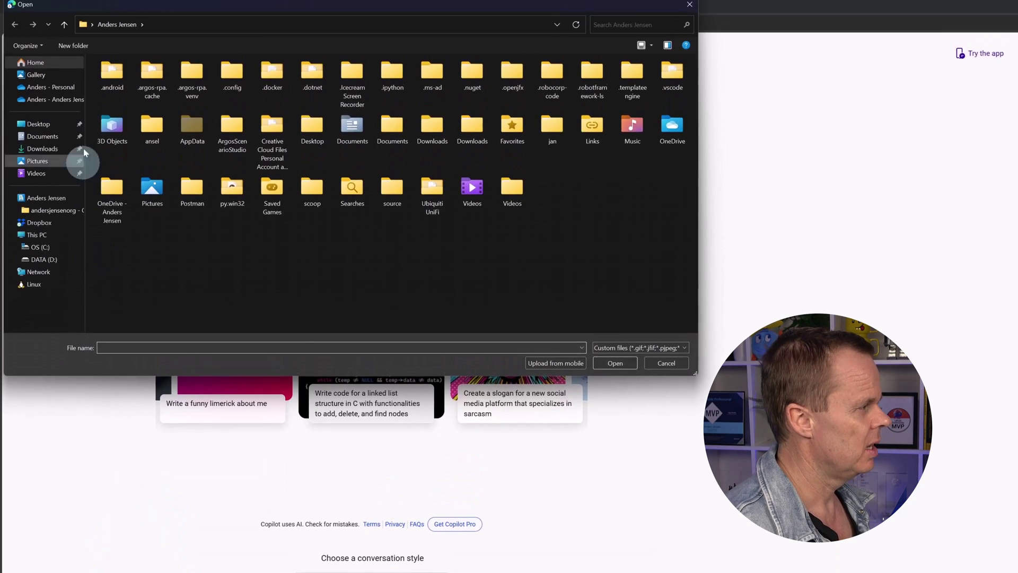
{"action": "left_click", "coordinate": [68, 12]}
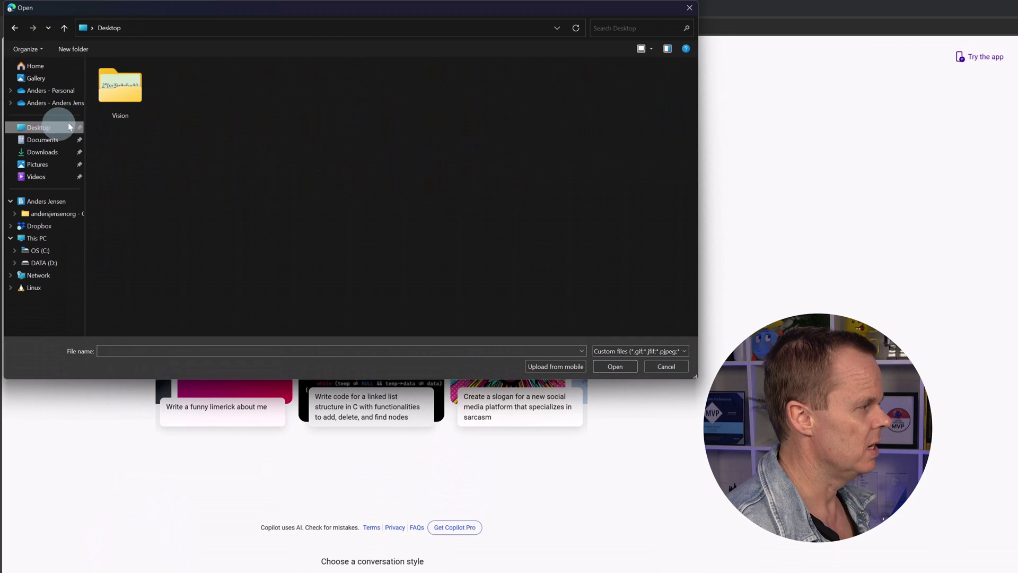
{"action": "double_click", "coordinate": [114, 101]}
{"action": "left_click", "coordinate": [167, 88]}
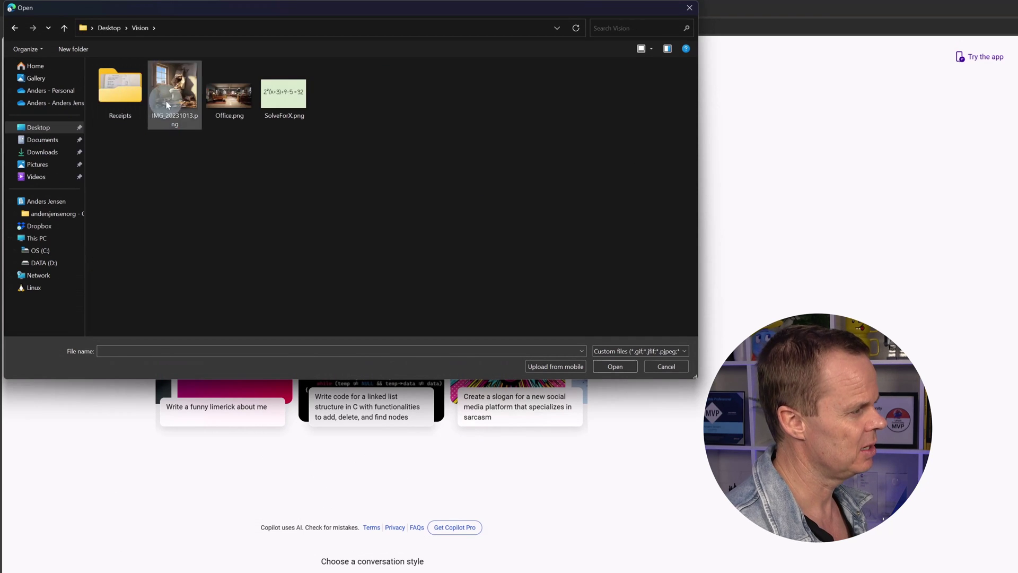
{"action": "left_click", "coordinate": [615, 366]}
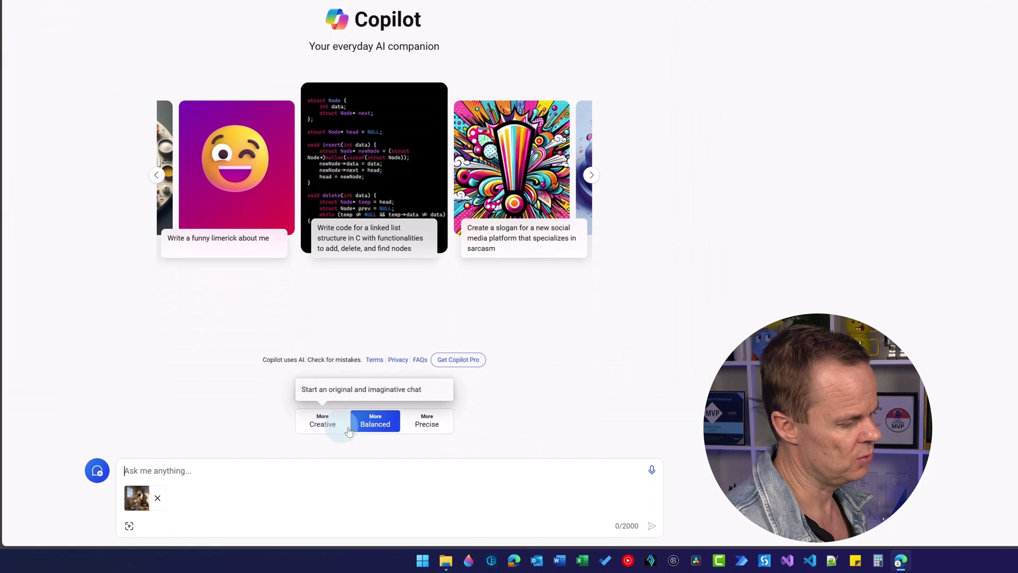
{"action": "left_click", "coordinate": [427, 423]}
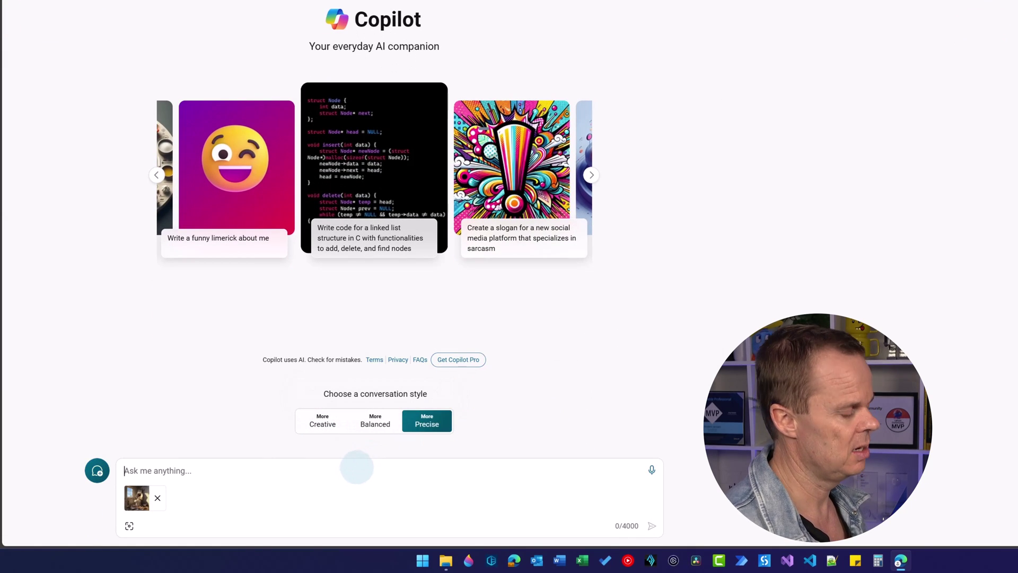
Step: Type the facility-manager prompt asking Copilot to analyze the image and list information in a table
{"action": "left_click", "coordinate": [359, 463]}
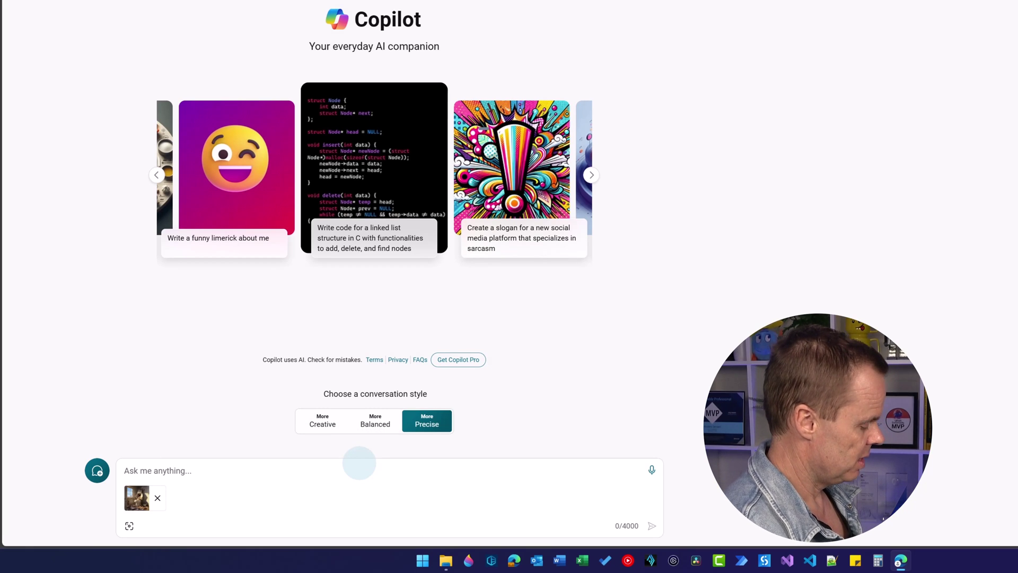
{"action": "type", "text": "I'm a "}
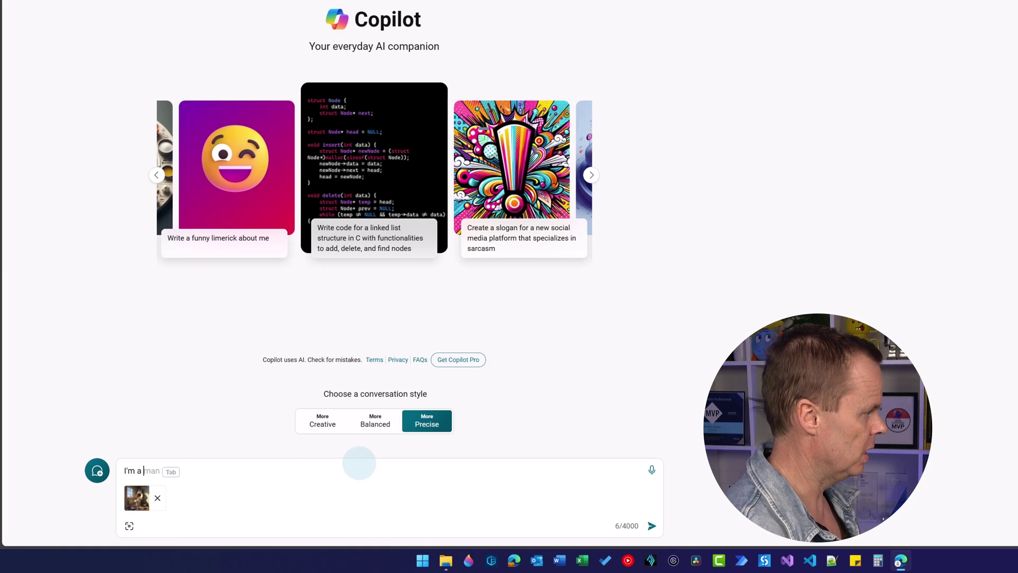
{"action": "type", "text": "faci"}
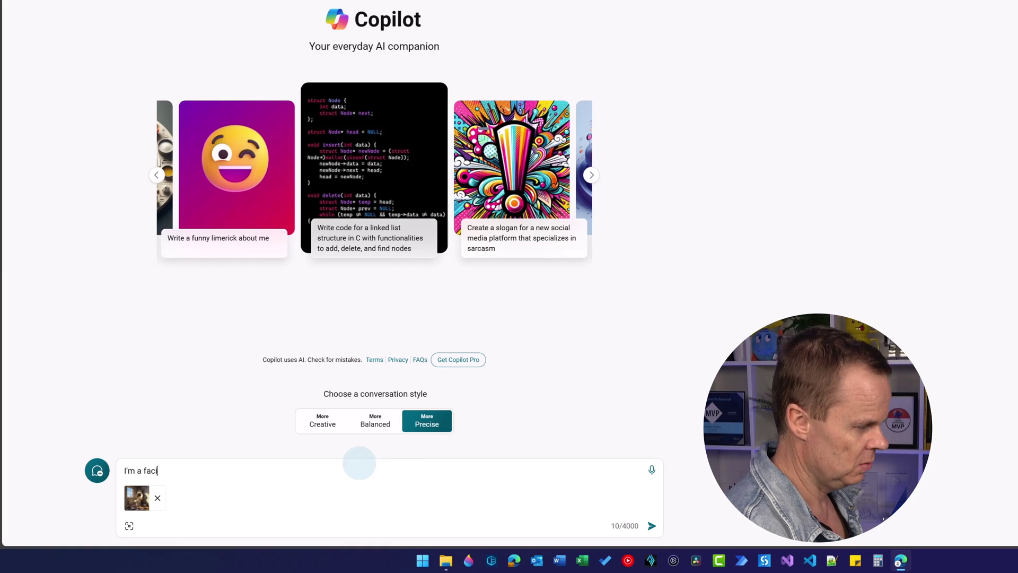
{"action": "type", "text": "lity manag"}
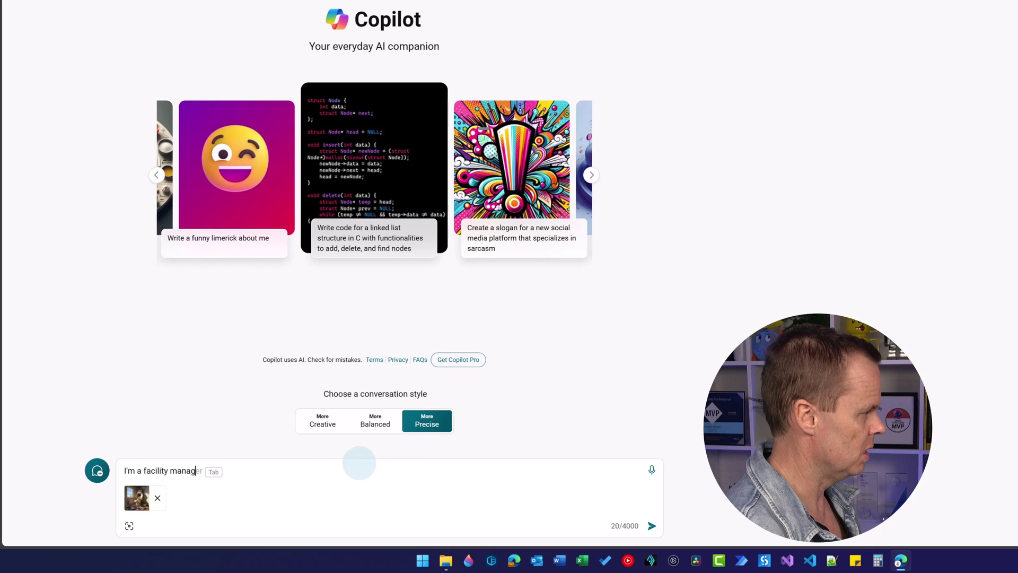
{"action": "type", "text": "er and need "}
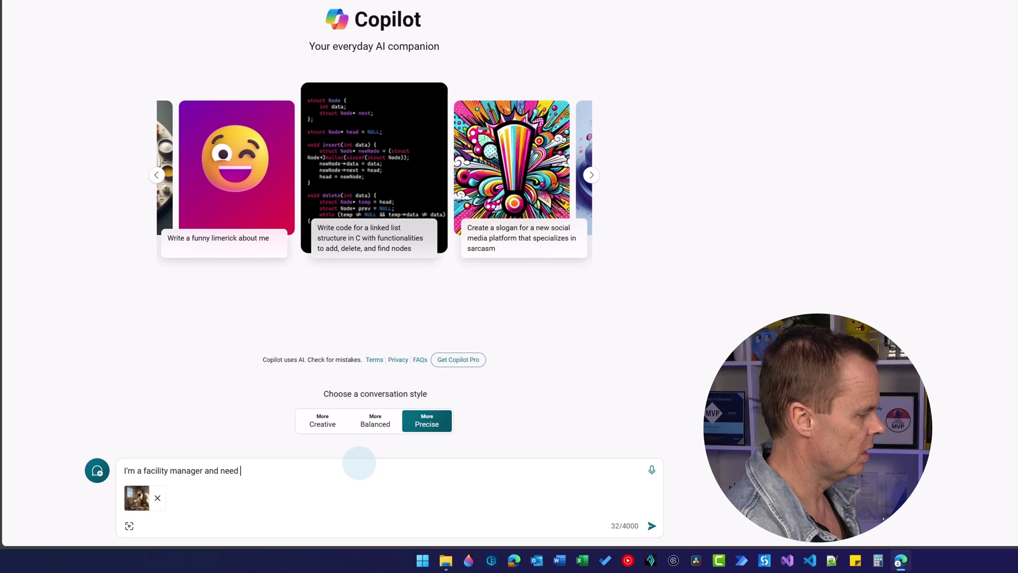
{"action": "type", "text": "to crea"}
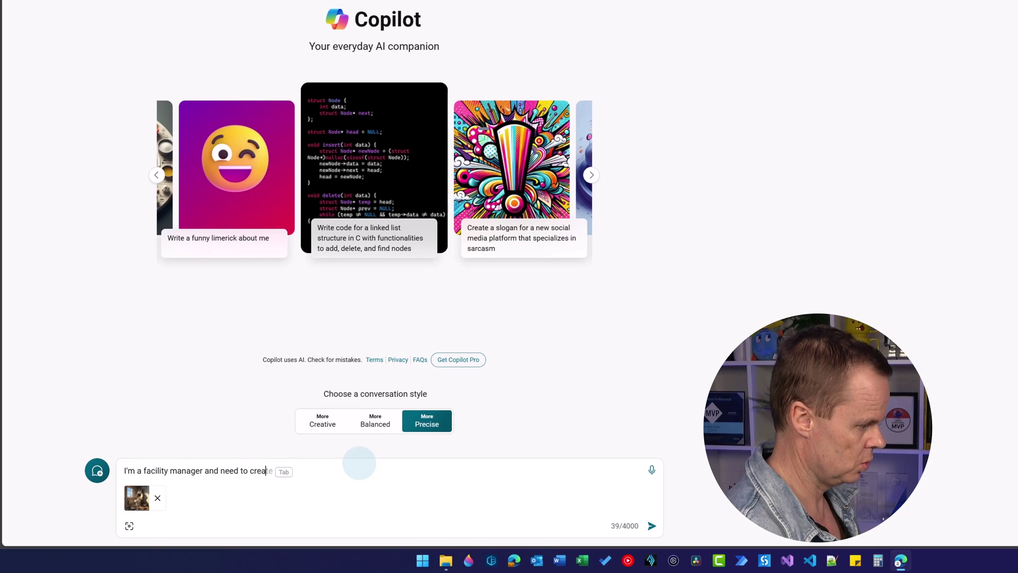
{"action": "type", "text": "te a case ba"}
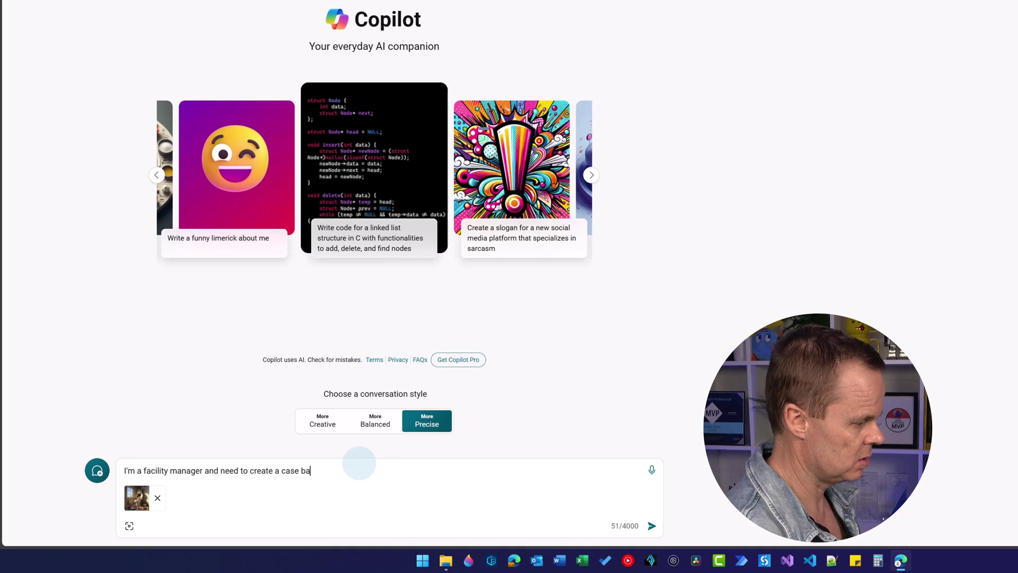
{"action": "type", "text": "sed on the da"}
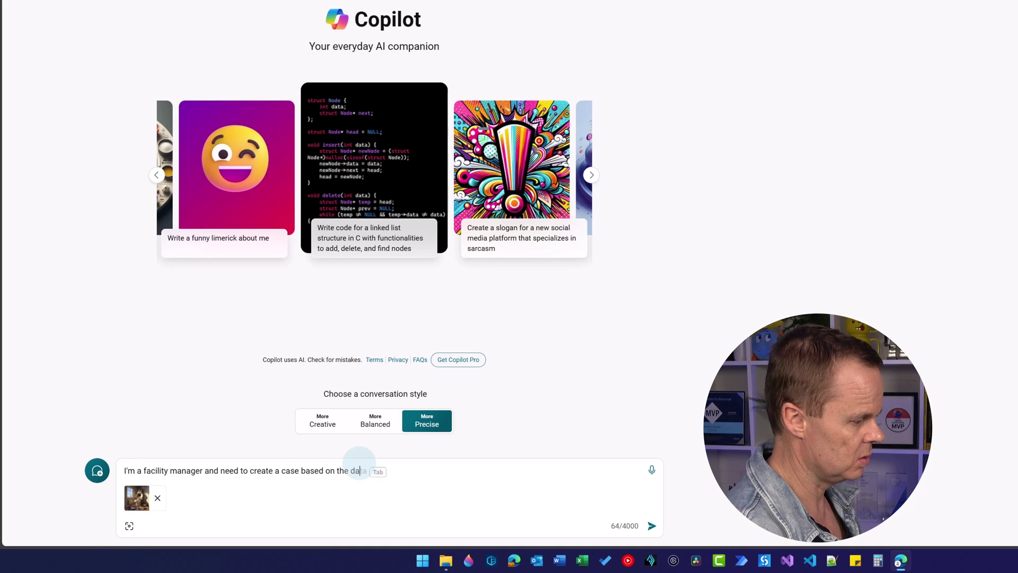
{"action": "type", "text": "mage shown be"}
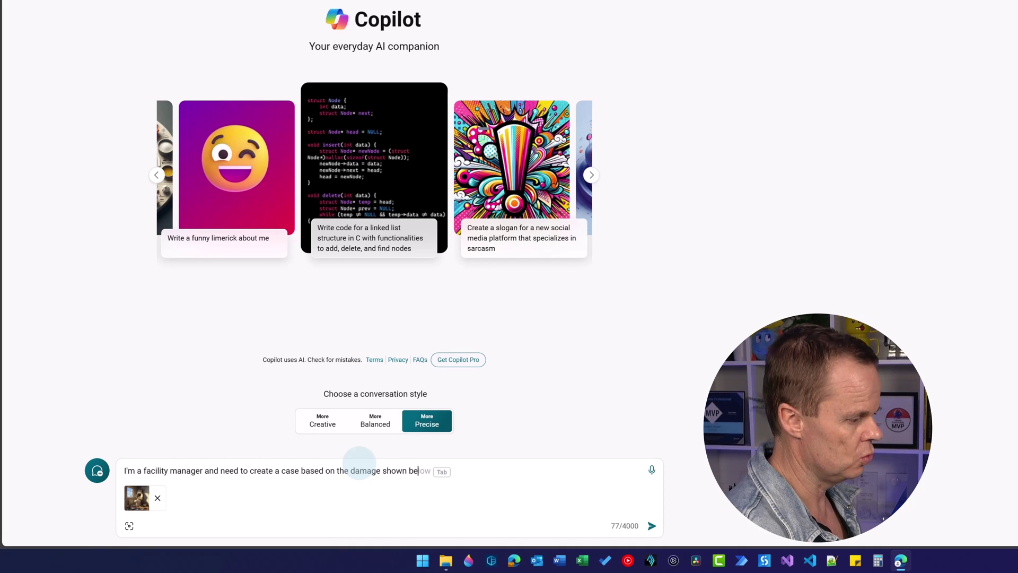
{"action": "type", "text": "low. and"}
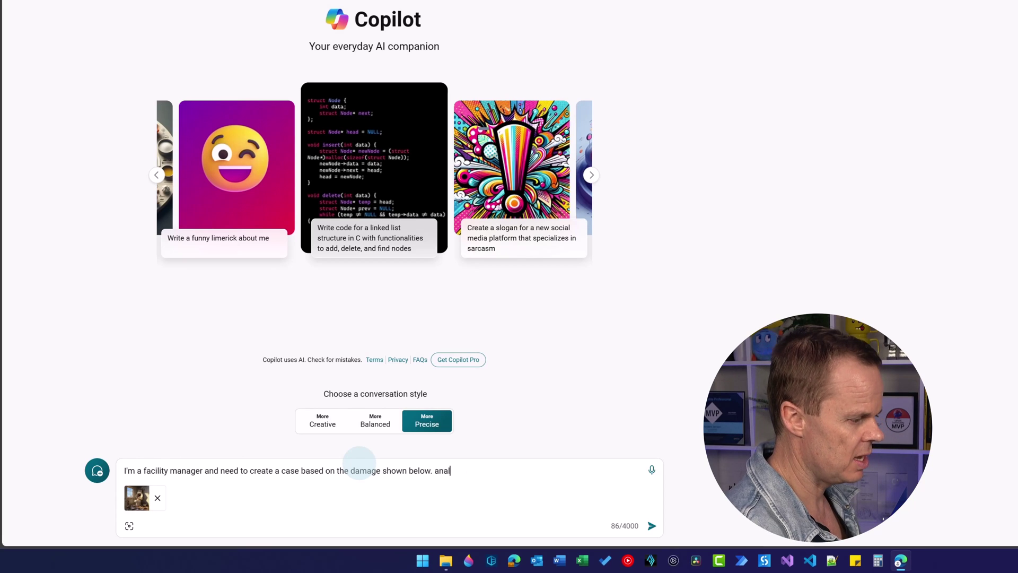
{"action": "key", "text": "BackSpace"}
{"action": "key", "text": "BackSpace"}
{"action": "key", "text": "BackSpace"}
{"action": "type", "text": "Analyz"}
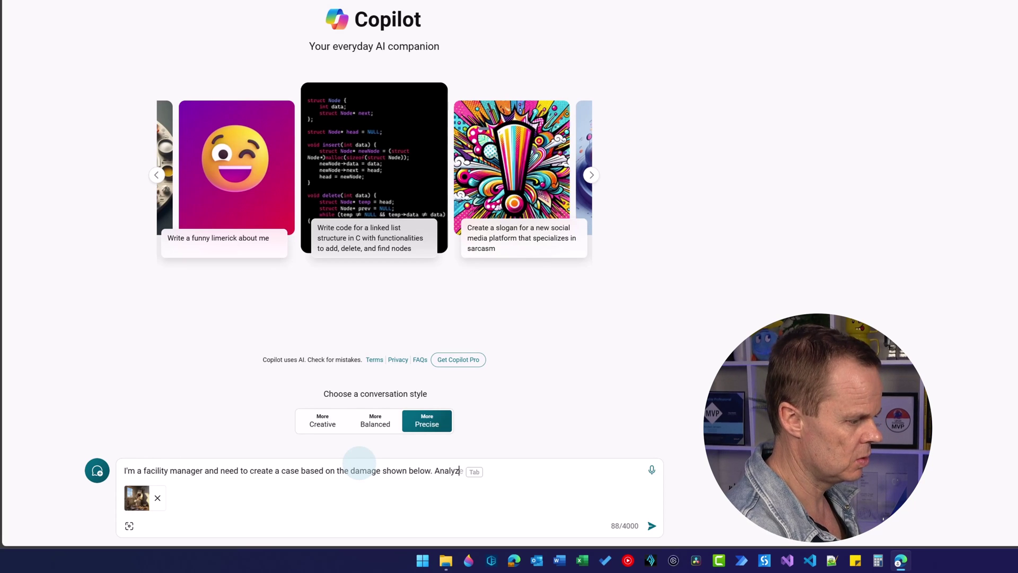
{"action": "type", "text": "e the iyze the i"}
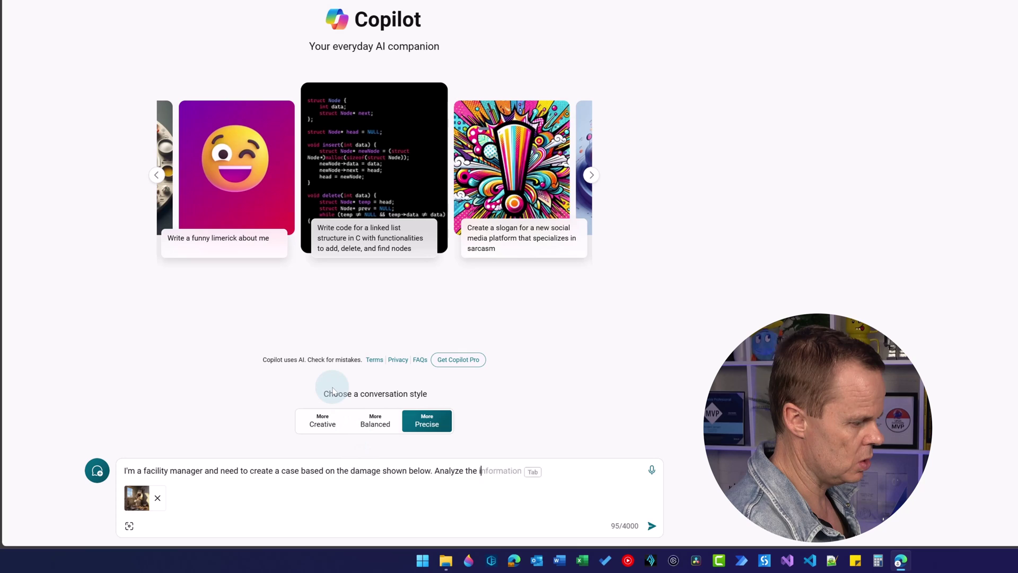
{"action": "type", "text": "mage"}
{"action": "type", "text": " and proc"}
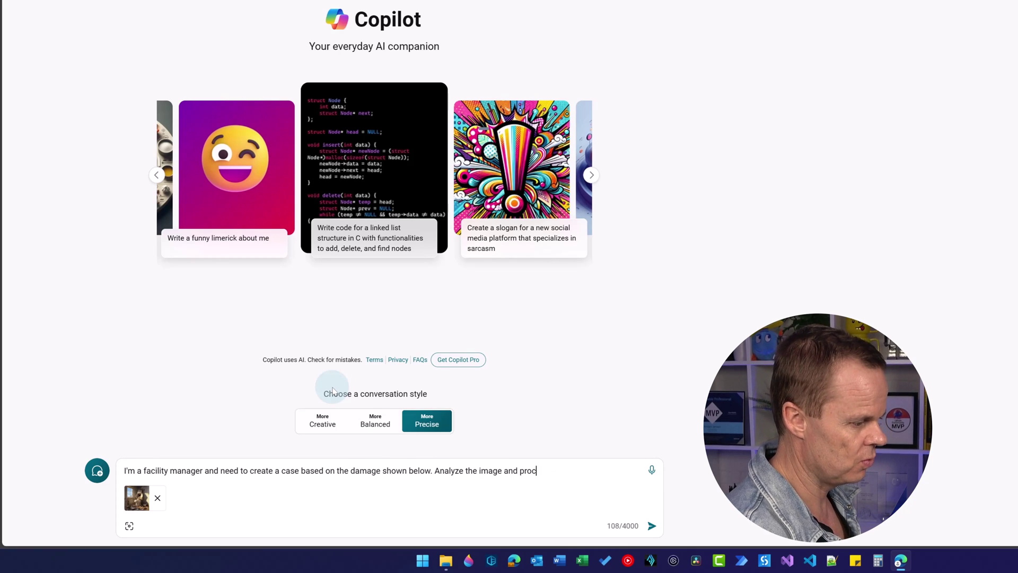
{"action": "key", "text": "BackSpace"}
{"action": "type", "text": "vide"}
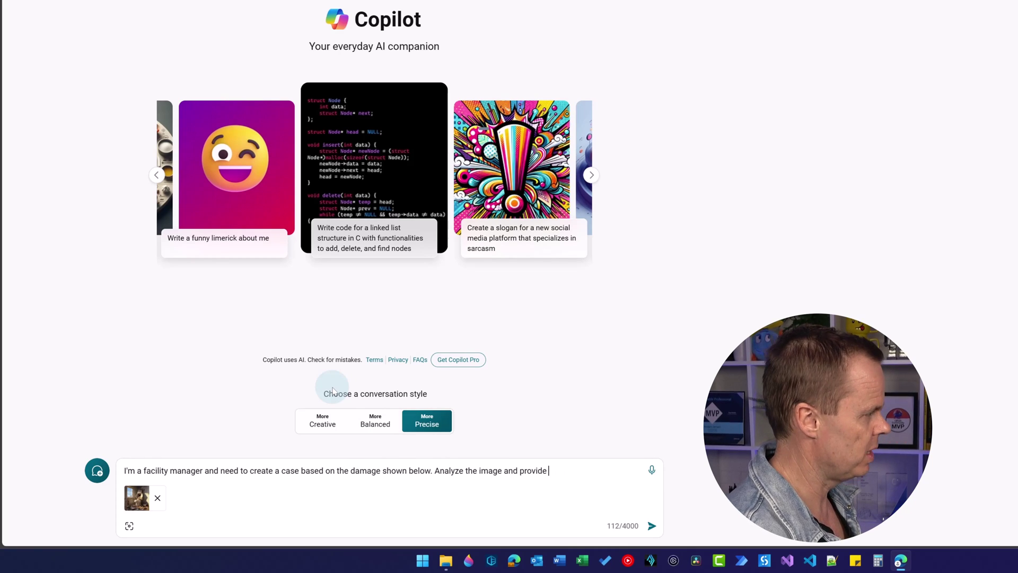
{"action": "type", "text": " me with the f"}
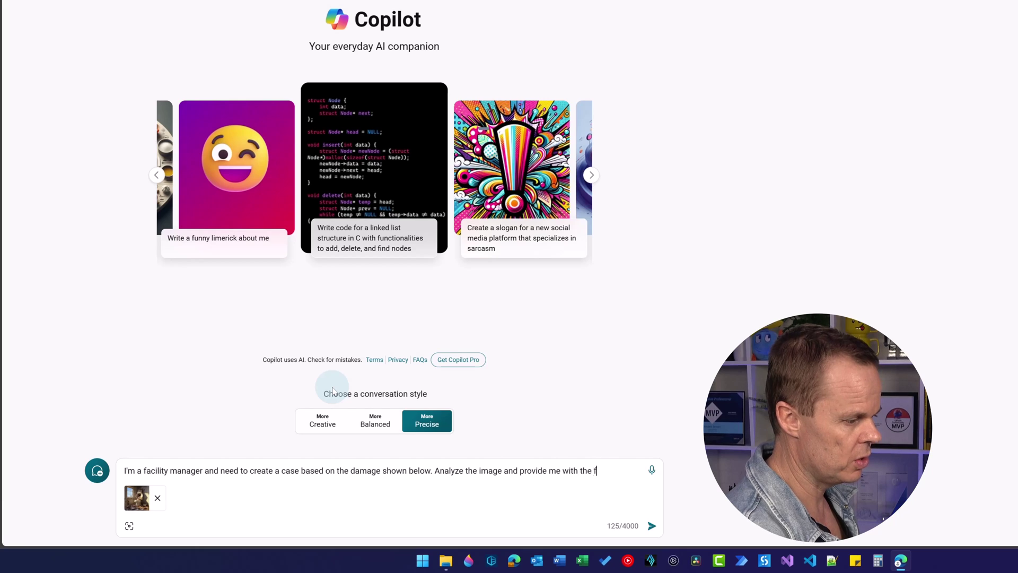
{"action": "type", "text": "ollowing in"}
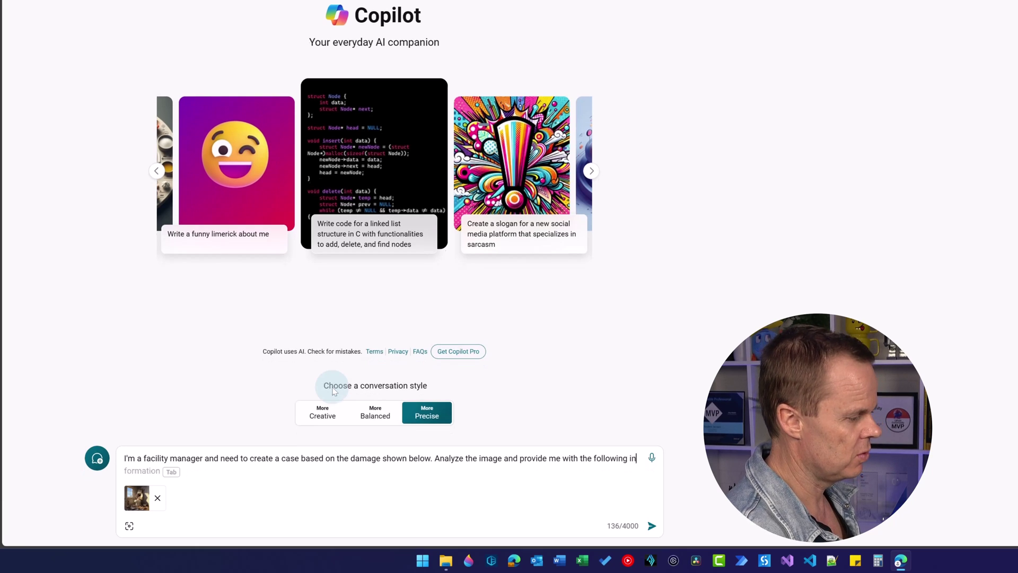
{"action": "type", "text": "formation"}
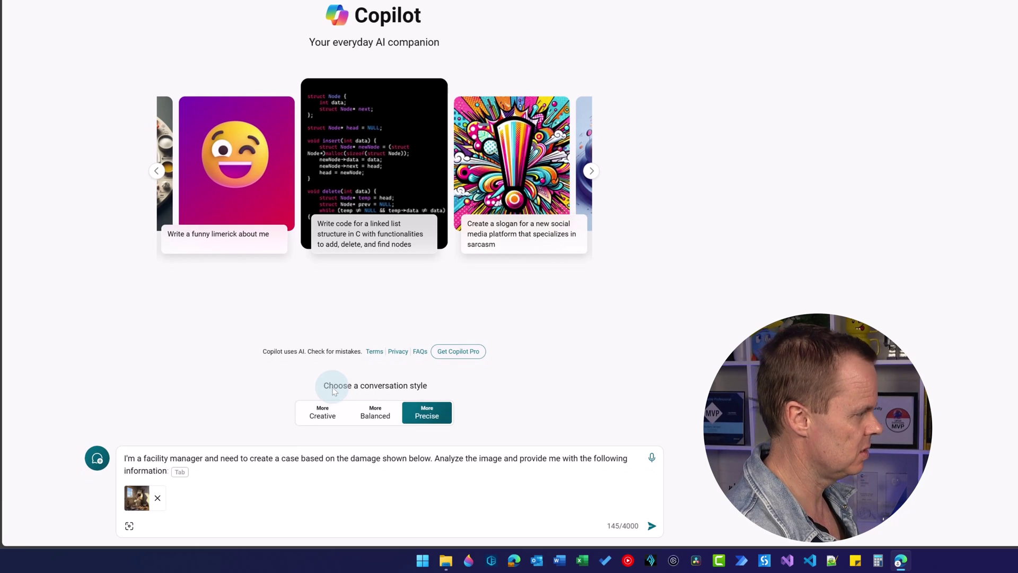
{"action": "type", "text": ", each on i"}
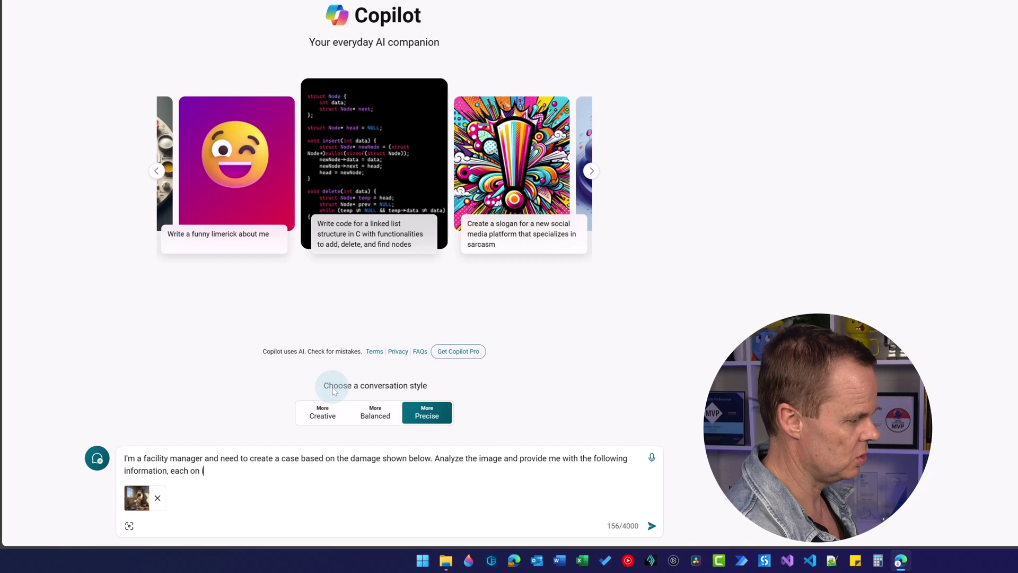
{"action": "type", "text": "ts own ro"}
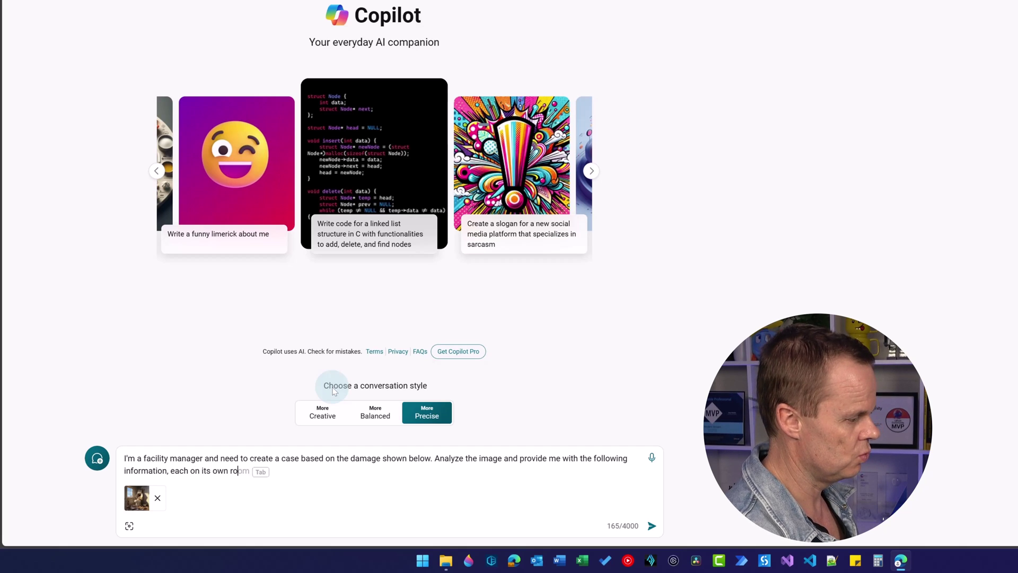
{"action": "type", "text": "w in a table"}
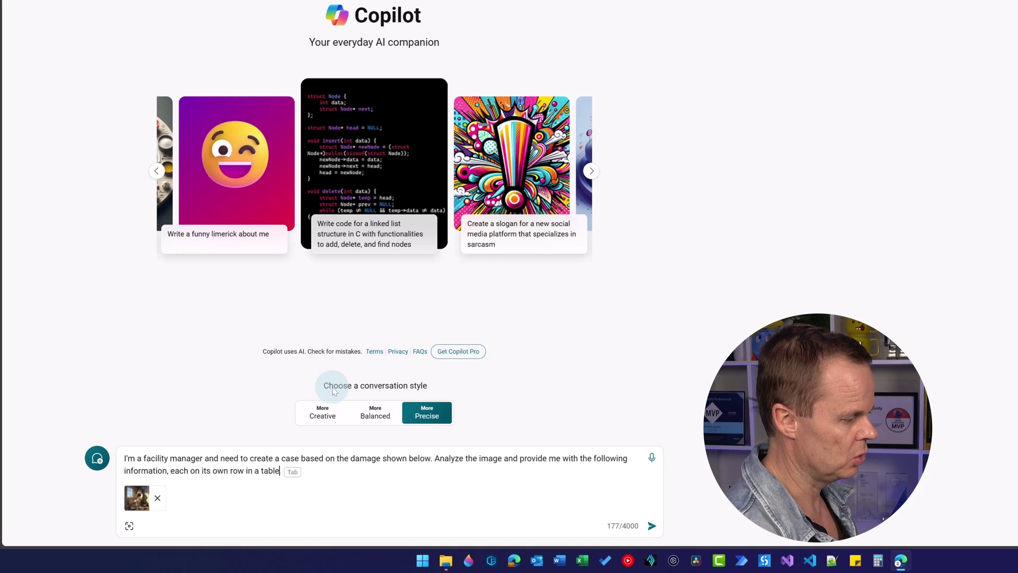
{"action": "type", "text": ":"}
Step: Add prompt lines for today's date, Room type, Description of damage, Degree of damage, Affected installations
{"action": "key", "text": "shift+Return"}
{"action": "type", "text": "- Inser"}
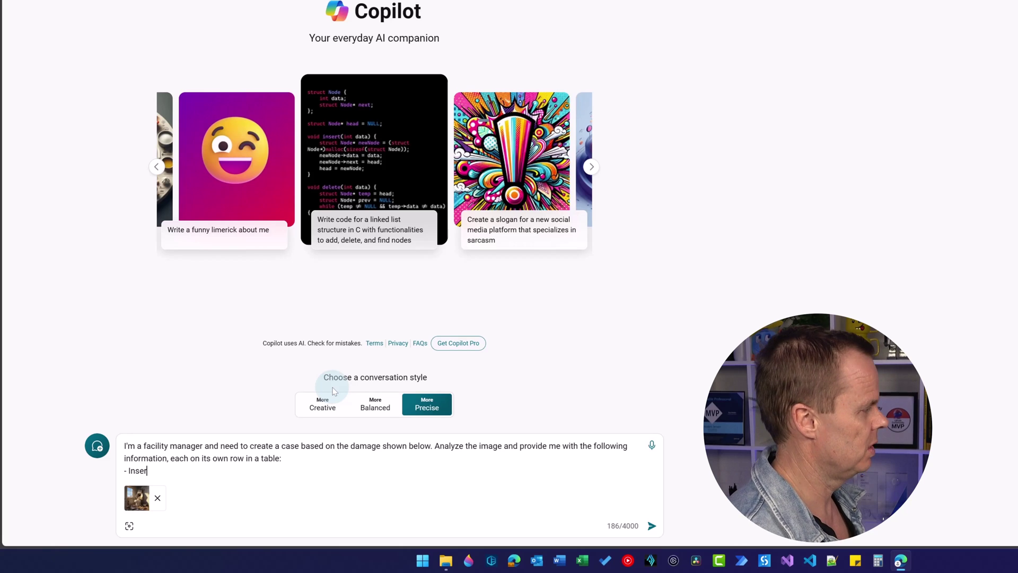
{"action": "type", "text": "st today's date"}
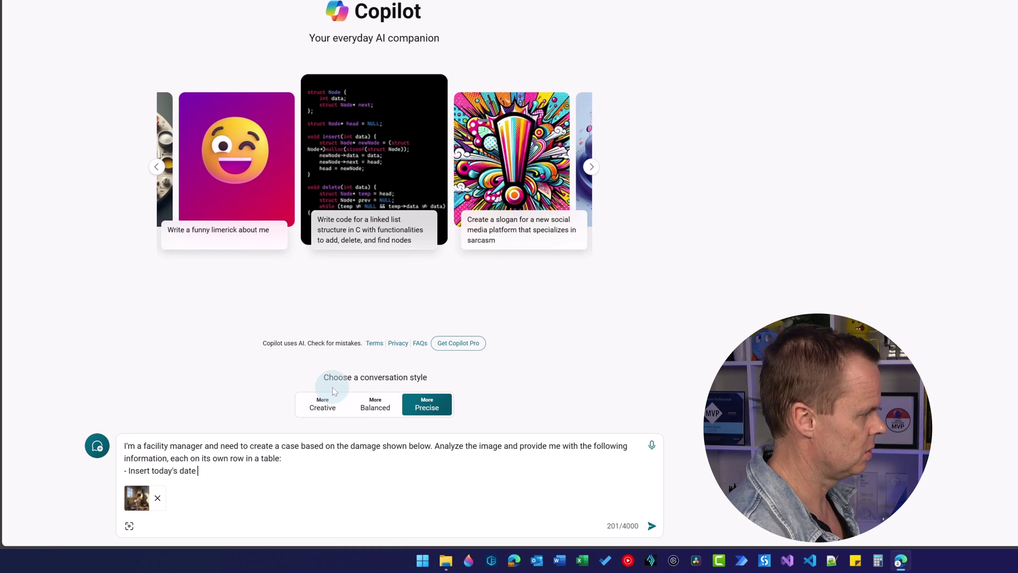
{"action": "type", "text": " regardless of the ri"}
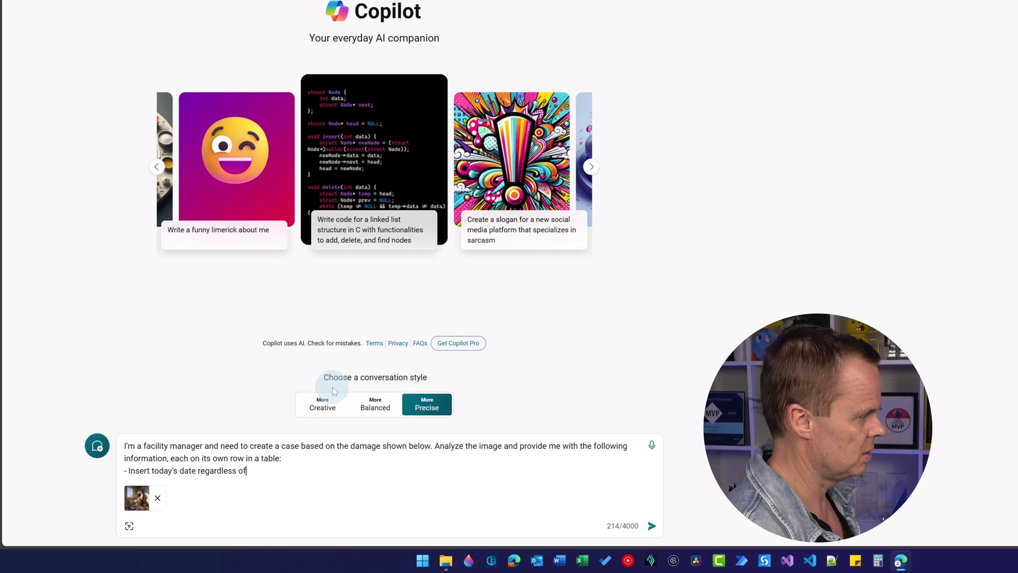
{"action": "key", "text": "BackSpace"}
{"action": "key", "text": "BackSpace"}
{"action": "type", "text": "image"}
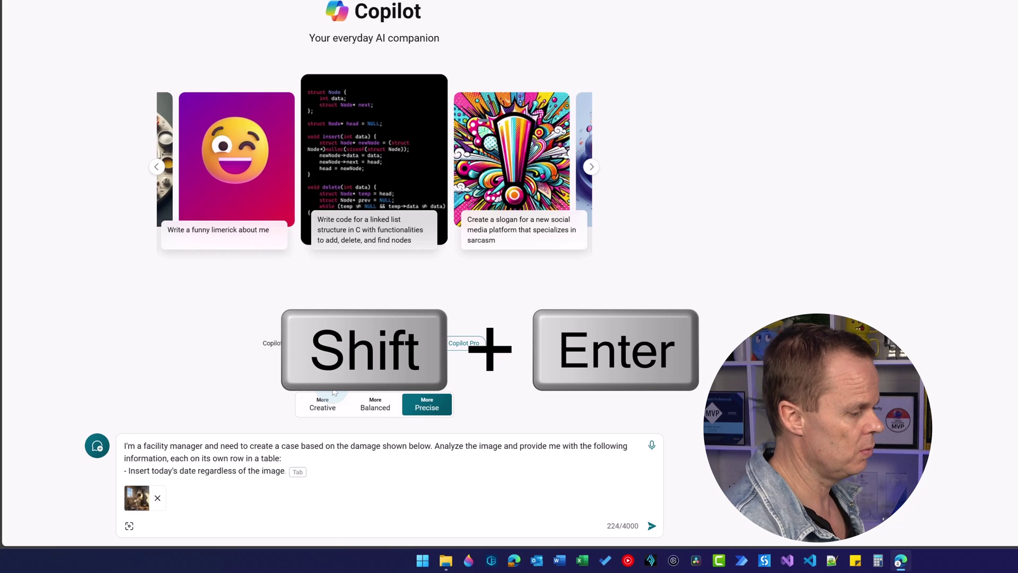
{"action": "key", "text": "shift+Return"}
{"action": "type", "text": "-"}
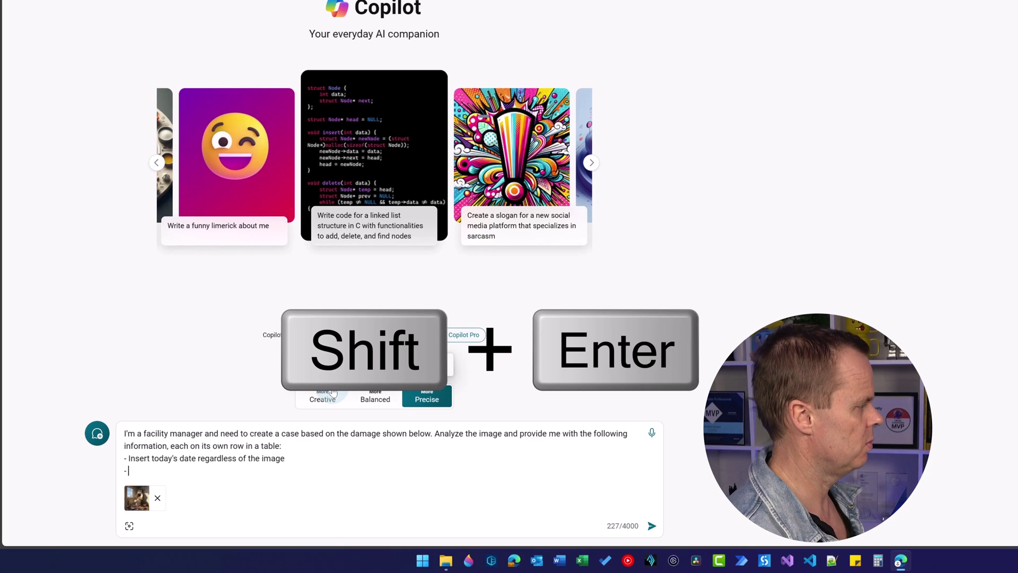
{"action": "type", "text": " Room type"}
{"action": "key", "text": "shift+Return"}
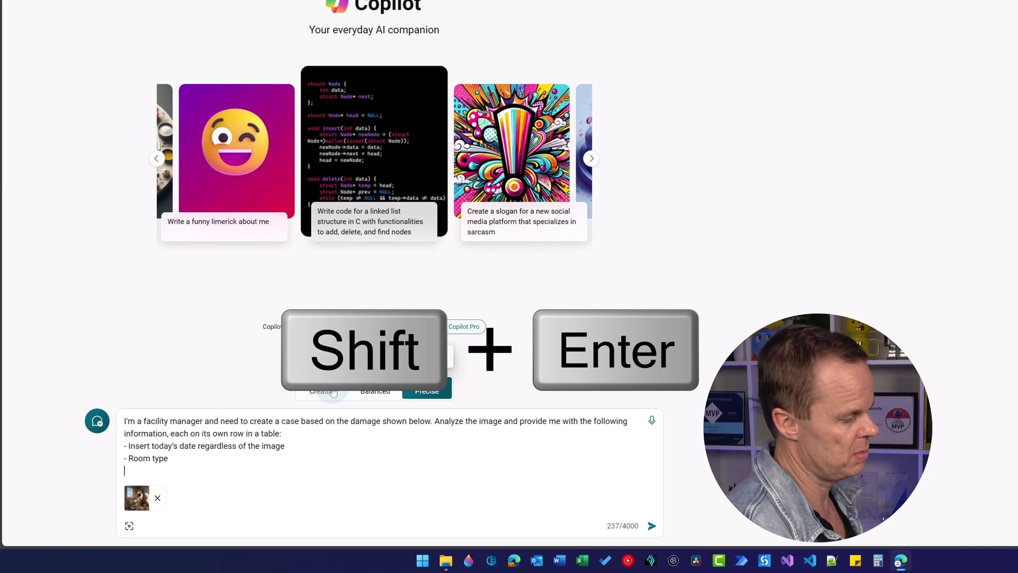
{"action": "type", "text": "- "}
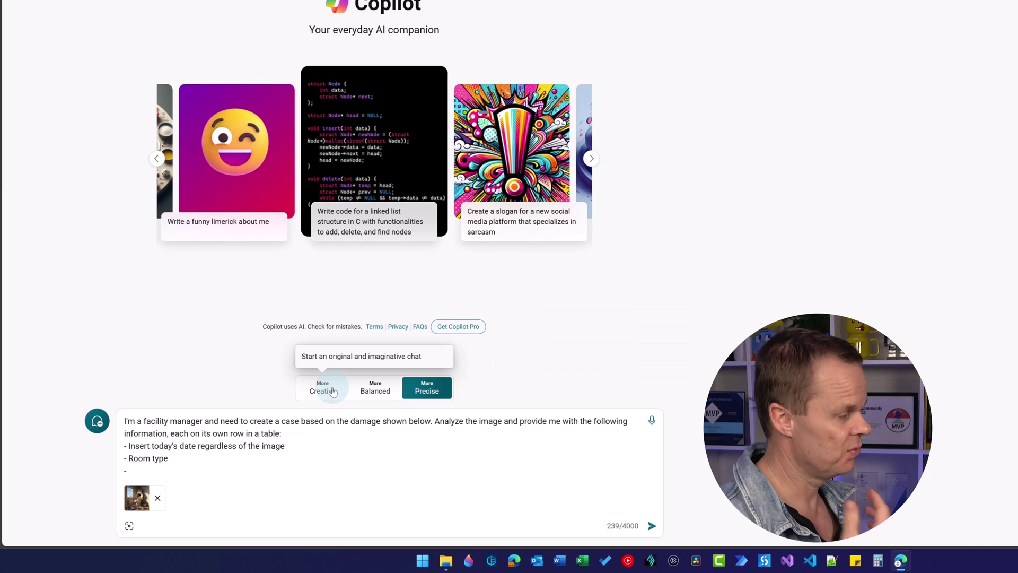
{"action": "type", "text": "Descr"}
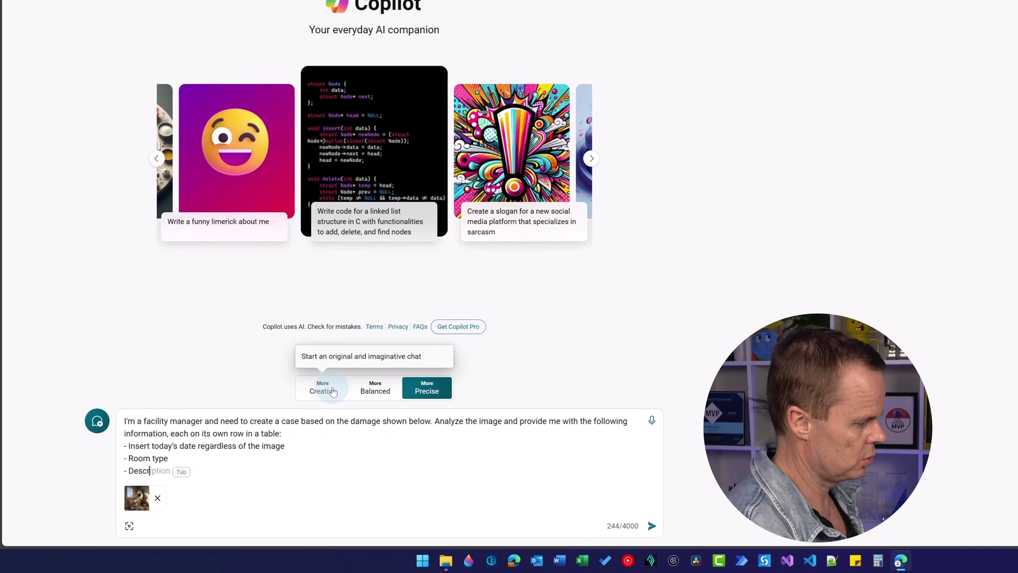
{"action": "type", "text": "iption of da"}
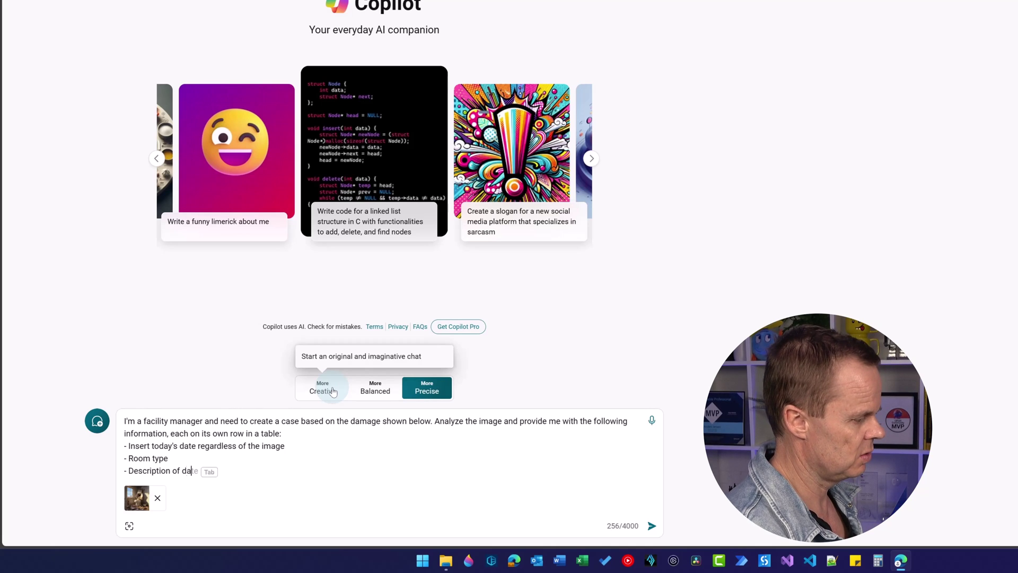
{"action": "type", "text": "mage"}
{"action": "key", "text": "shift+Return"}
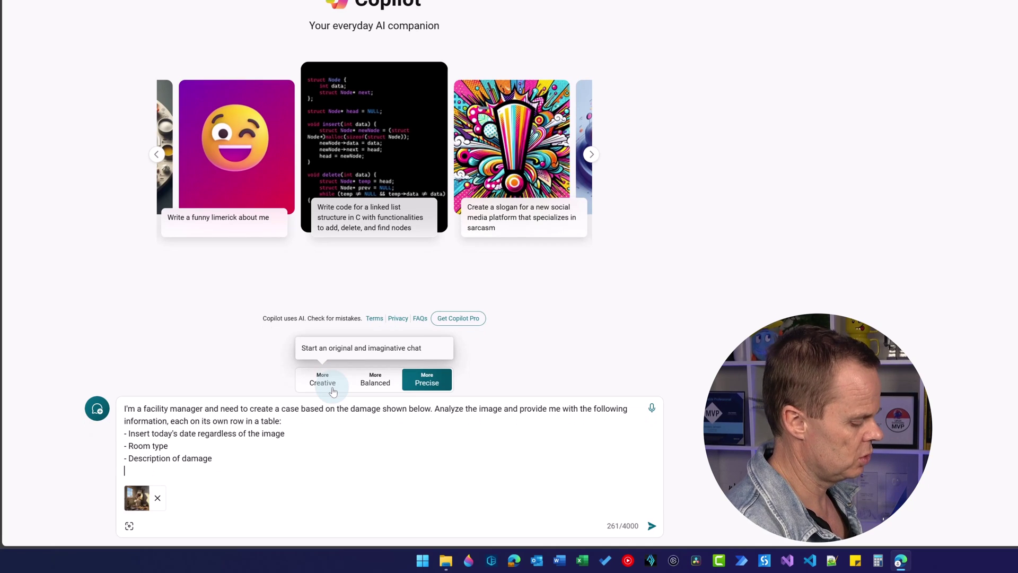
{"action": "type", "text": "- Degres"}
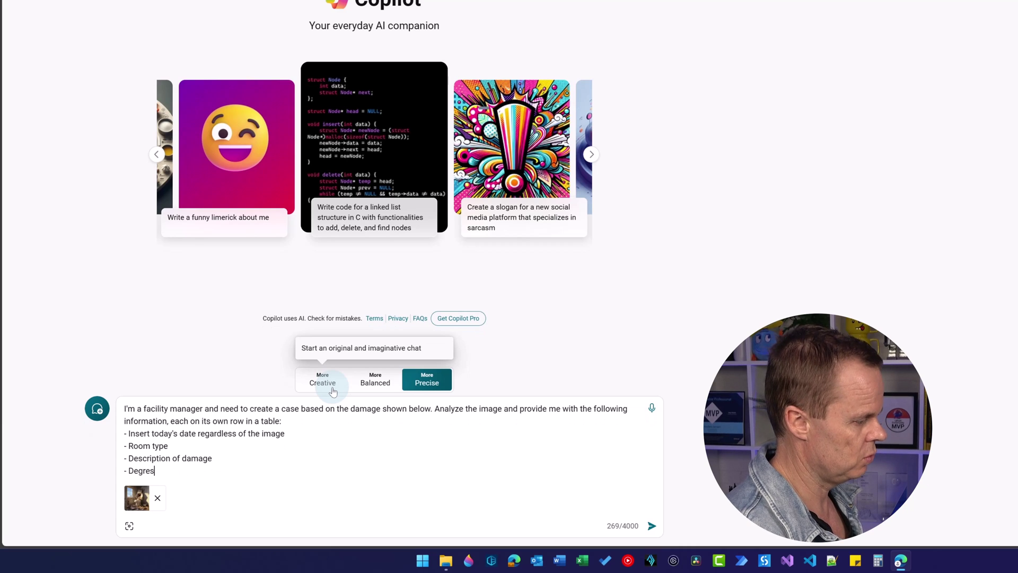
{"action": "key", "text": "BackSpace"}
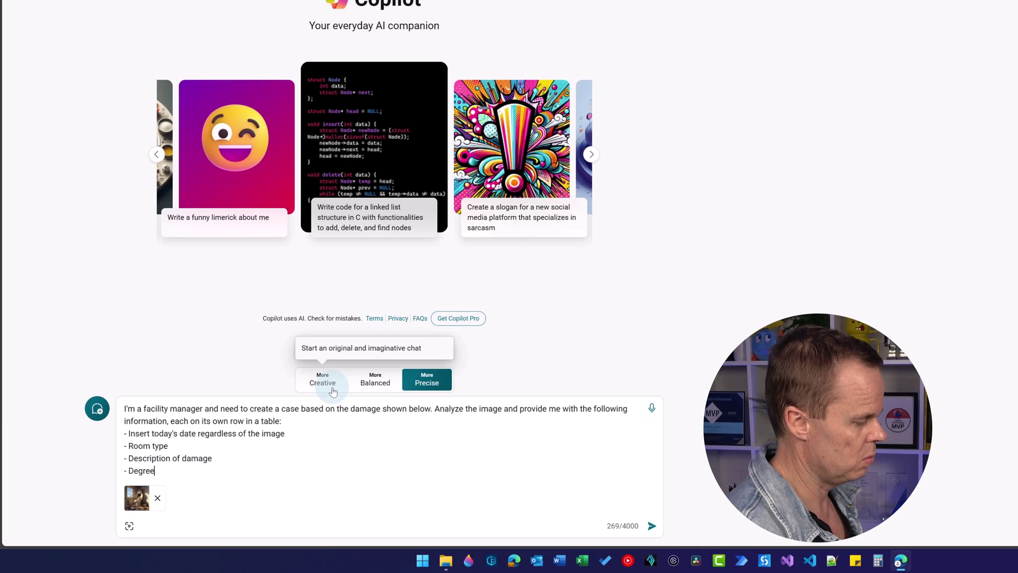
{"action": "type", "text": "e "}
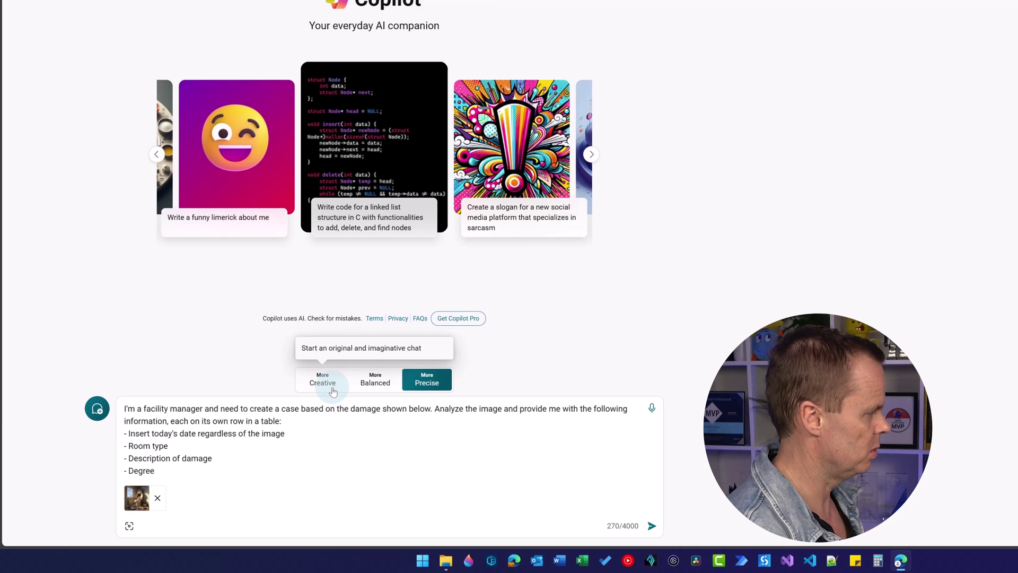
{"action": "type", "text": "of damage"}
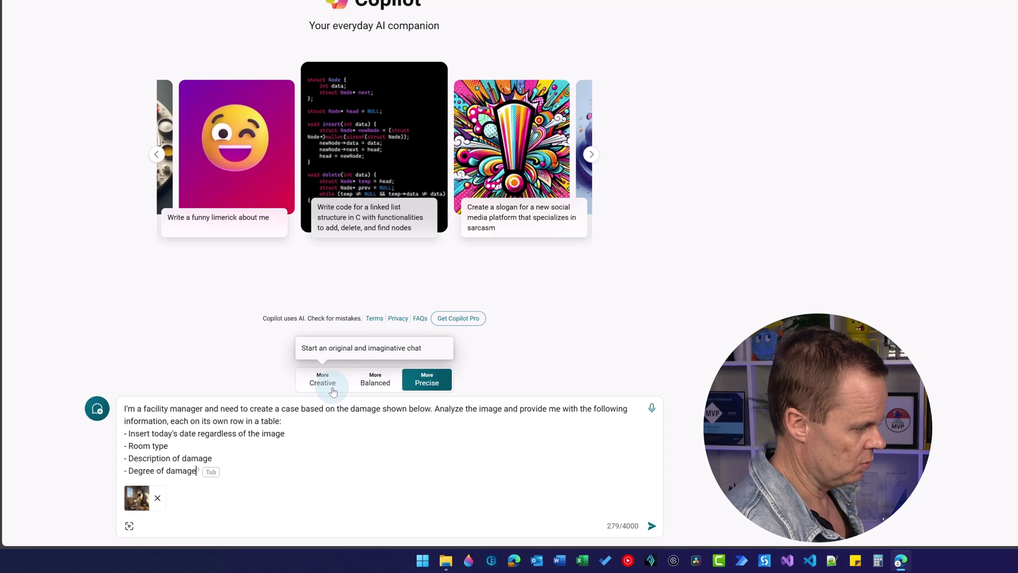
{"action": "key", "text": "shift+Return"}
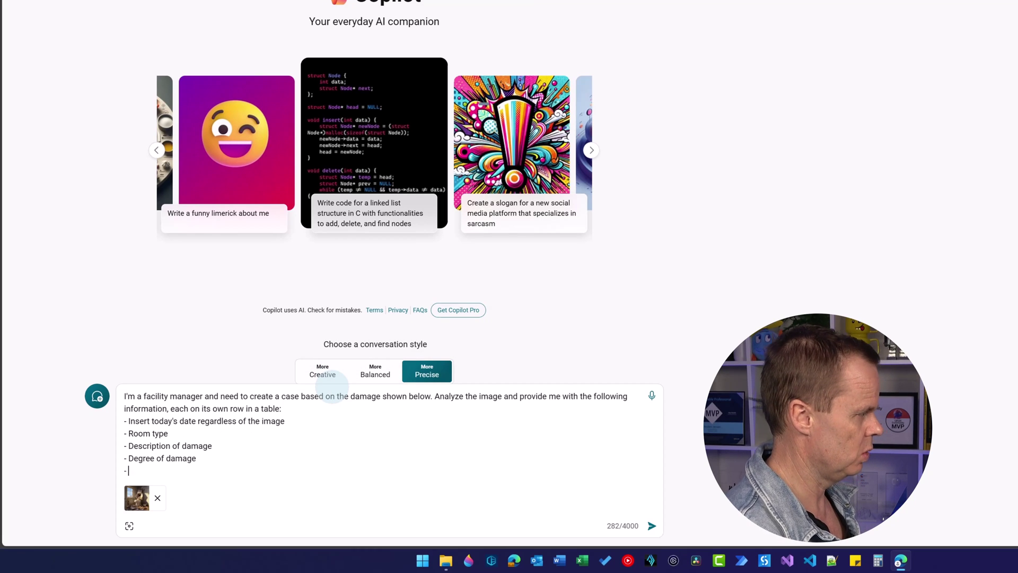
{"action": "type", "text": "Aff"}
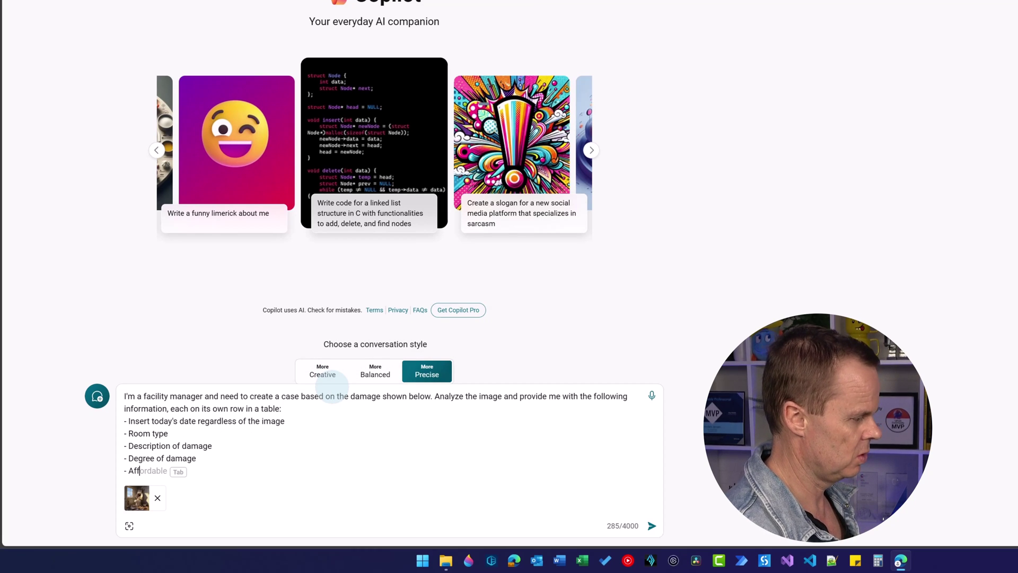
{"action": "type", "text": "ected installations"}
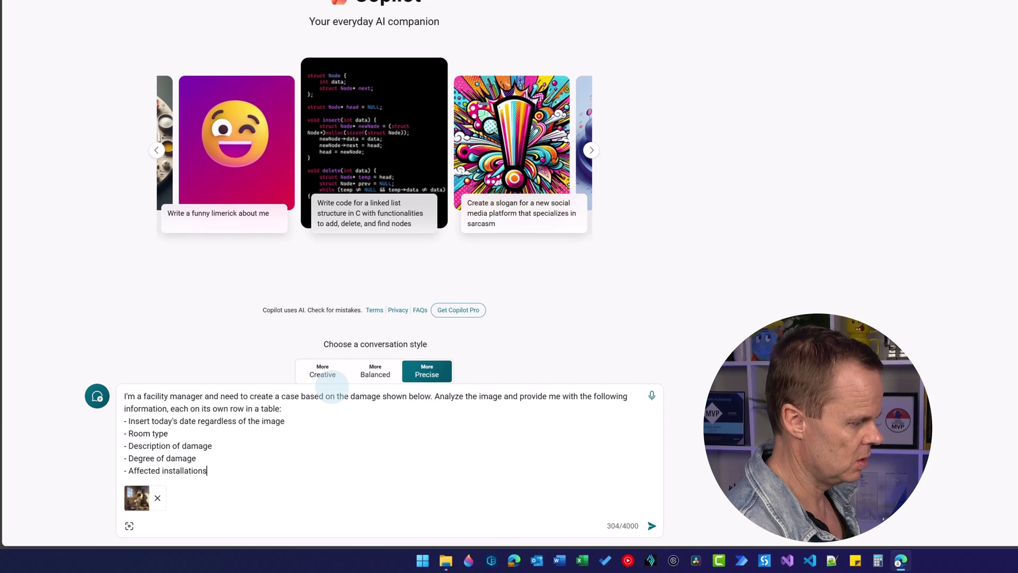
Step: Add the Affected equipment, Possible solution and Material requirements lines to the prompt
{"action": "key", "text": "shift+Return"}
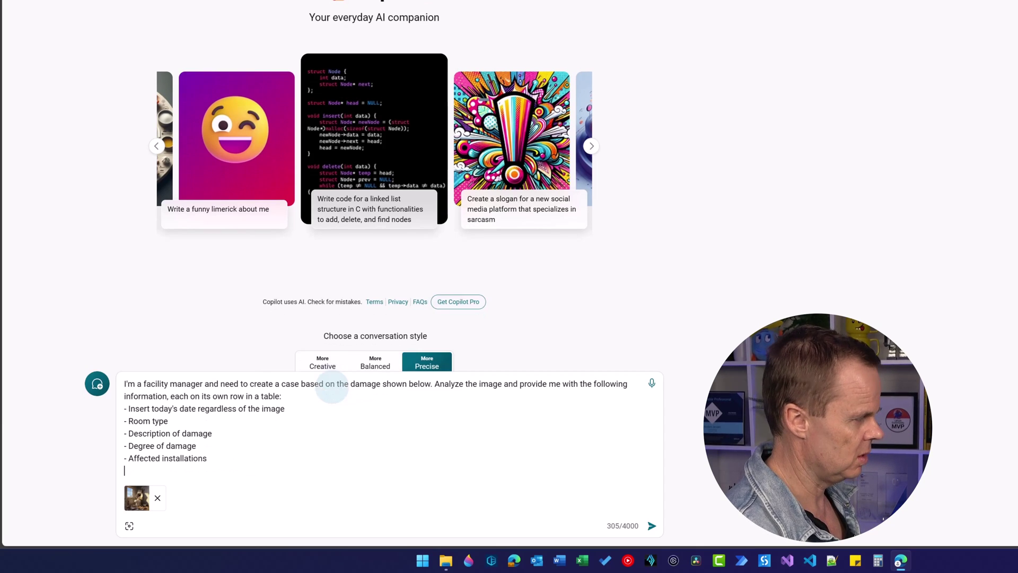
{"action": "type", "text": "- Affected E"}
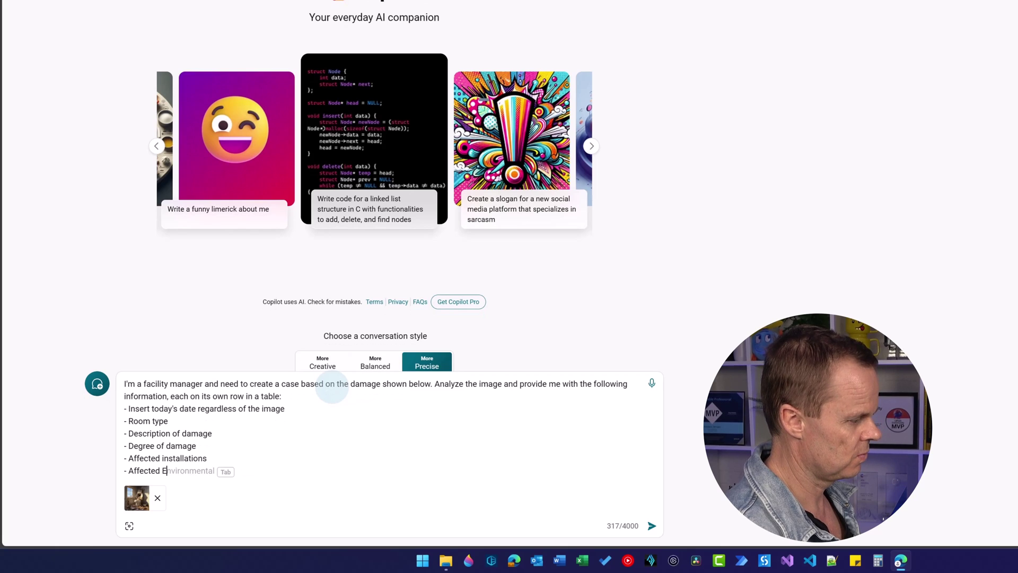
{"action": "key", "text": "BackSpace"}
{"action": "type", "text": "ed e"}
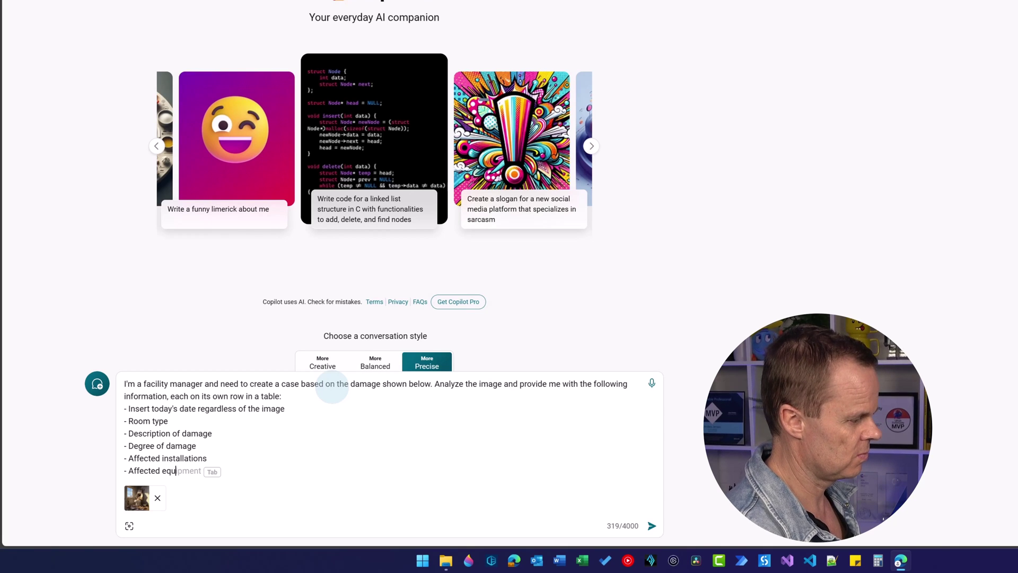
{"action": "type", "text": "qu"}
{"action": "key", "text": "Tab"}
{"action": "key", "text": "shift+Return"}
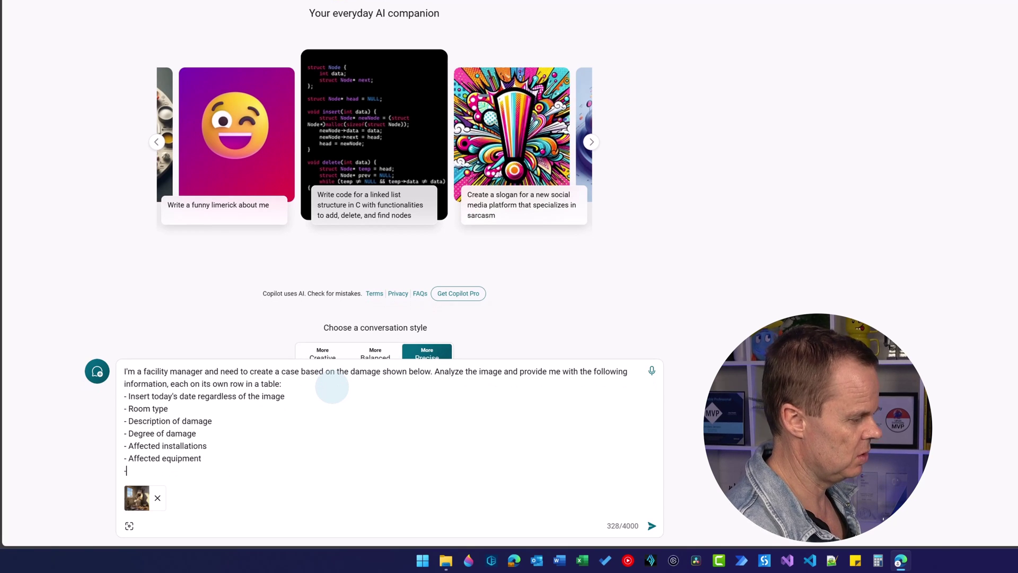
{"action": "type", "text": "- "}
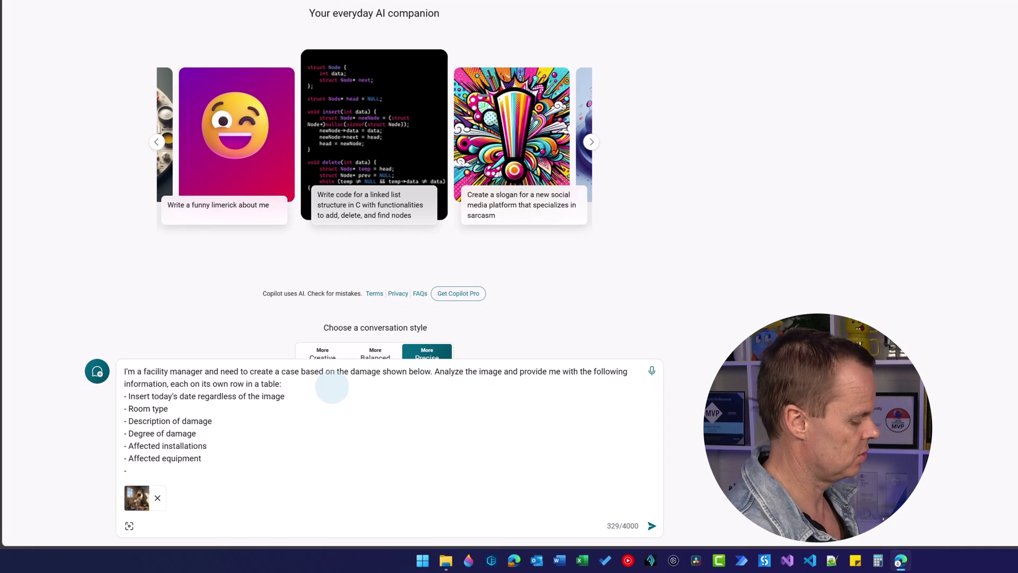
{"action": "type", "text": "Possible sol"}
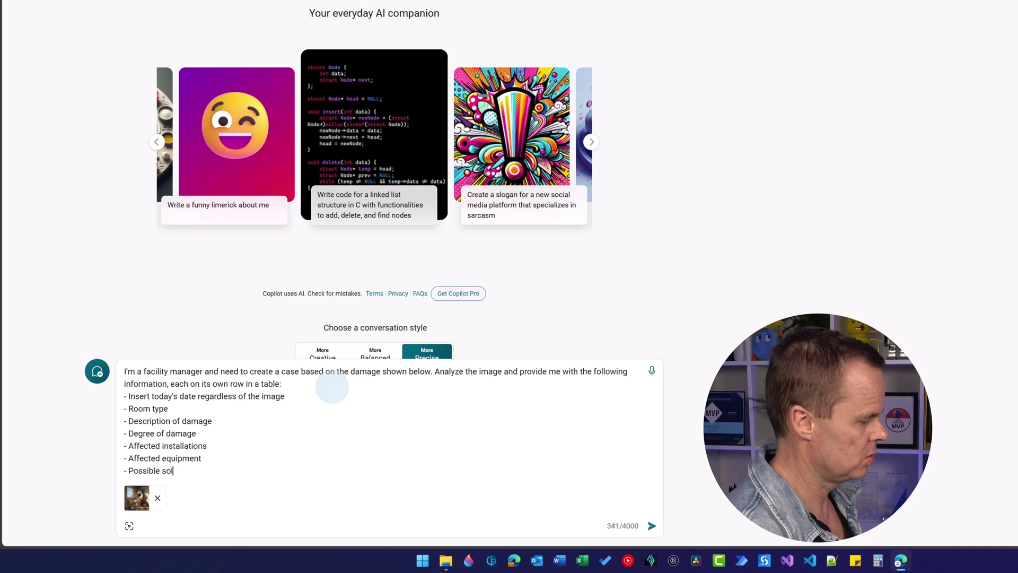
{"action": "type", "text": "ution"}
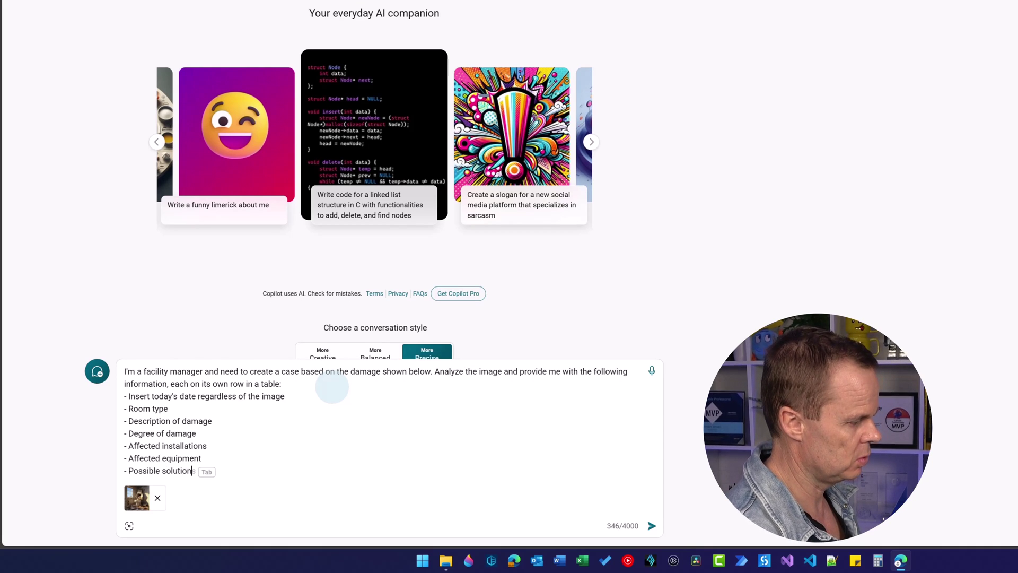
{"action": "key", "text": "shift+Return"}
{"action": "type", "text": "- Mater"}
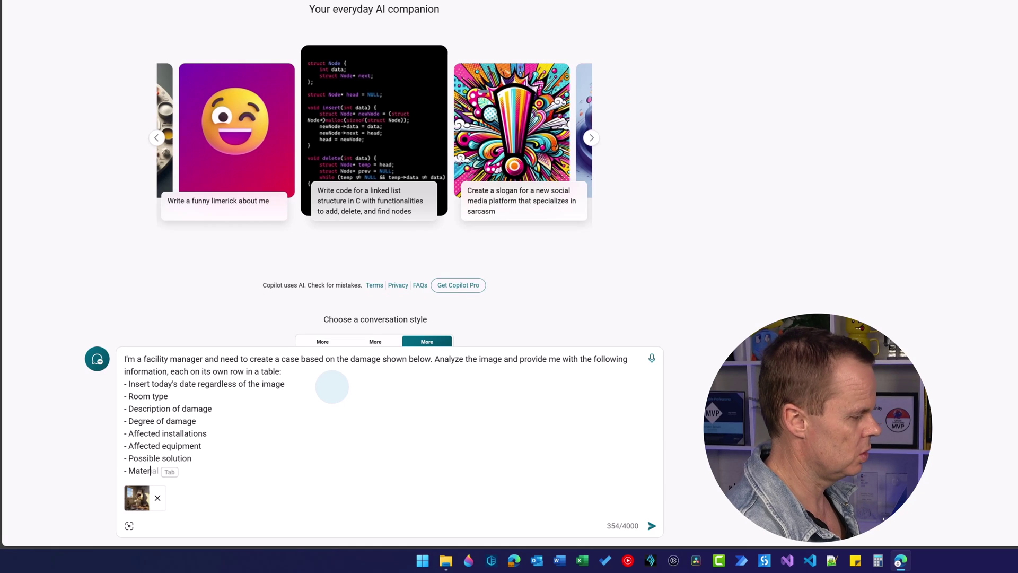
{"action": "type", "text": "ial requirements"}
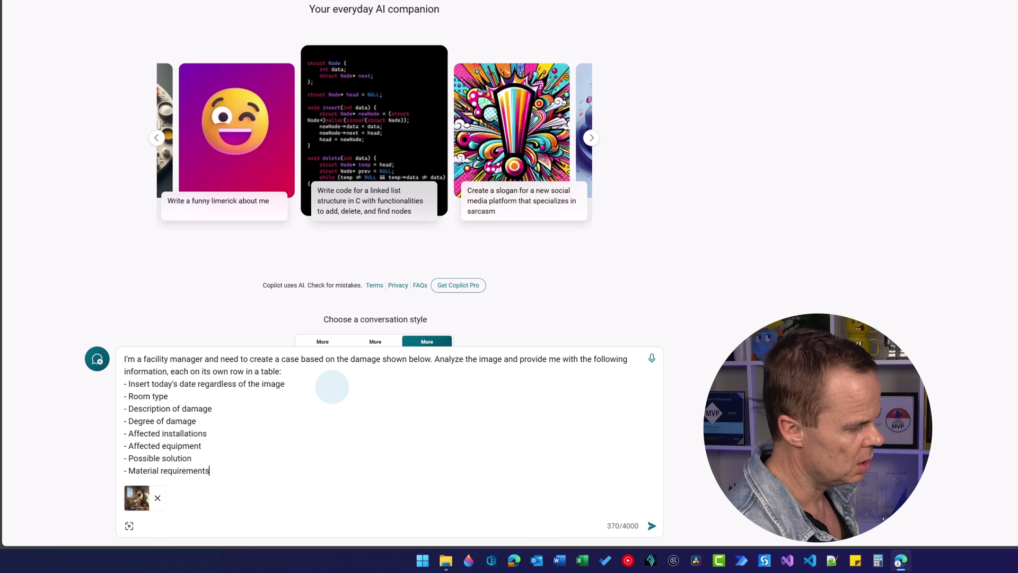
Step: Send the prompt and get Copilot's table of bathroom wall damage, solution and materials
{"action": "key", "text": "Return"}
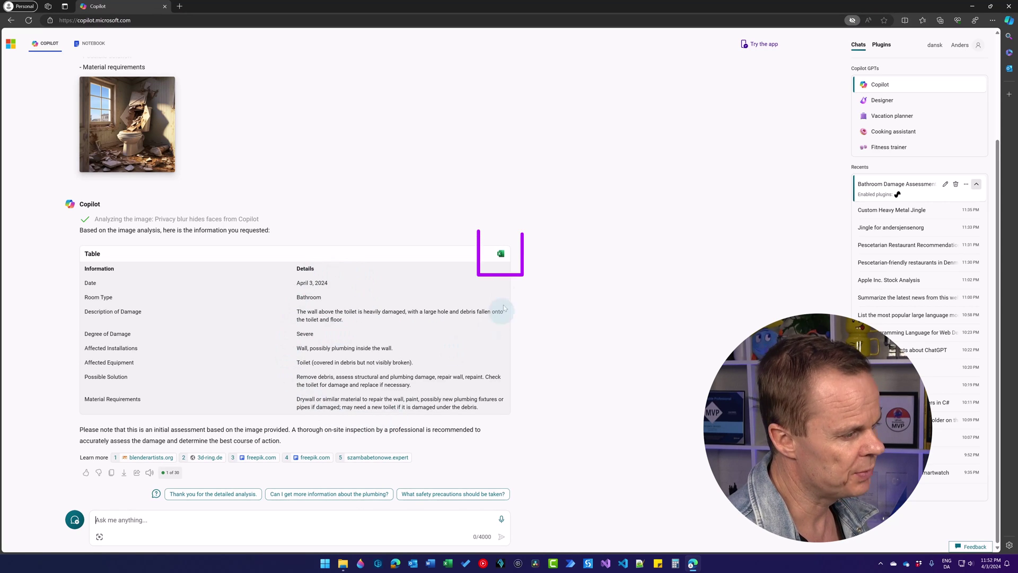
{"action": "left_click", "coordinate": [501, 257]}
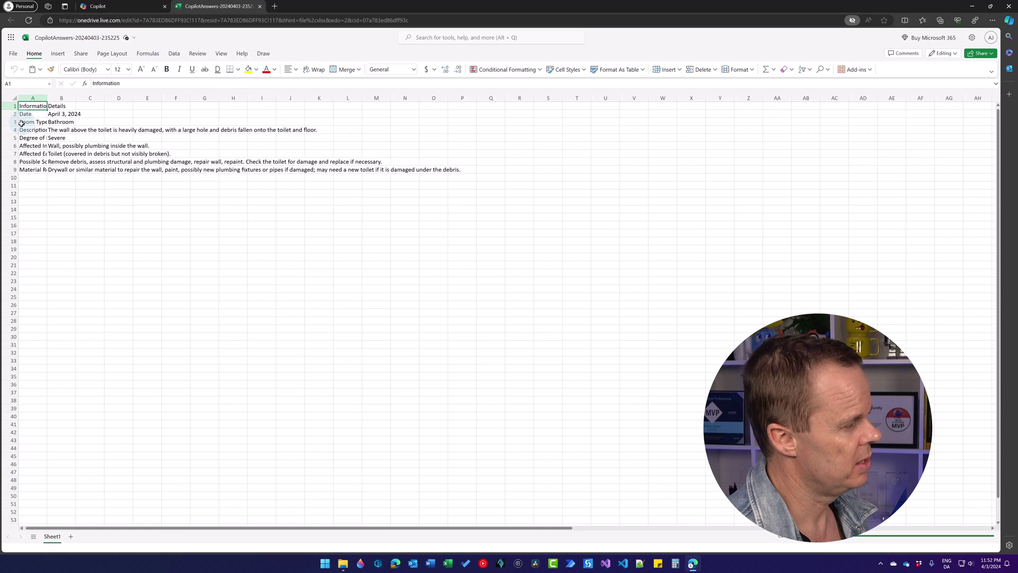
{"action": "left_click", "coordinate": [107, 5]}
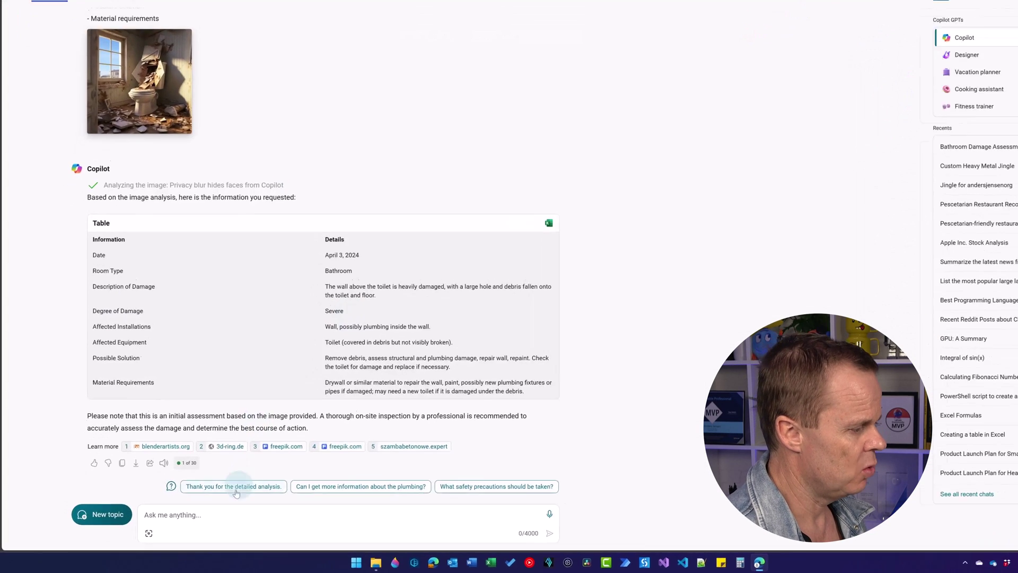
Step: Ask Copilot 'Output to a JSON instead' to get the damage assessment as JSON
{"action": "left_click", "coordinate": [232, 514]}
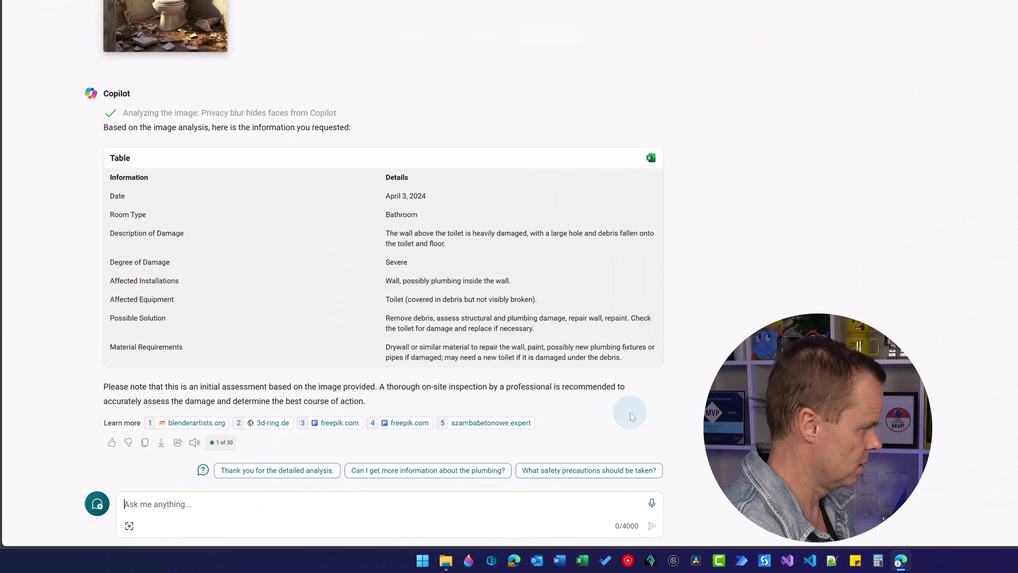
{"action": "type", "text": "Output"}
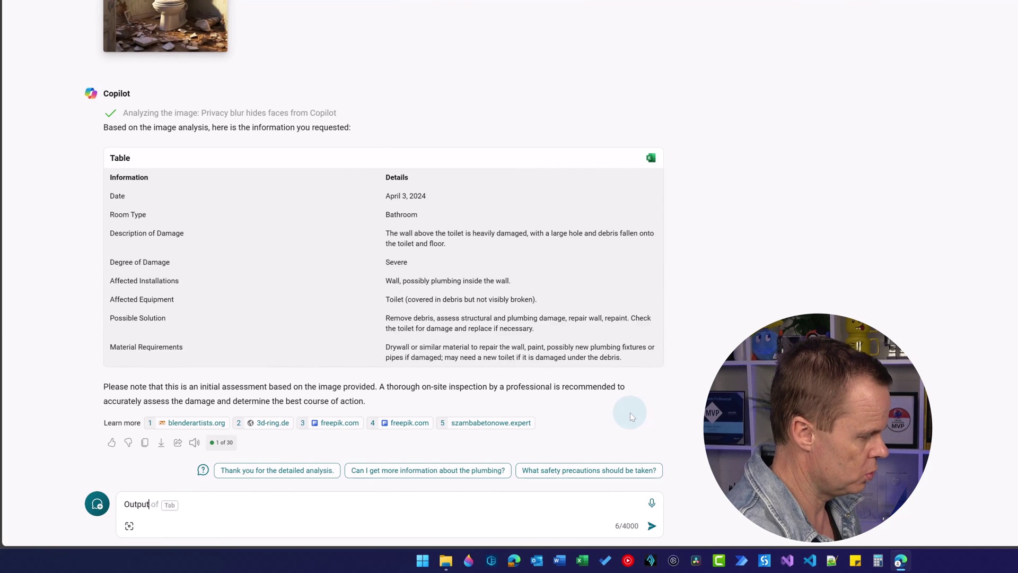
{"action": "type", "text": " to a JSON instead"}
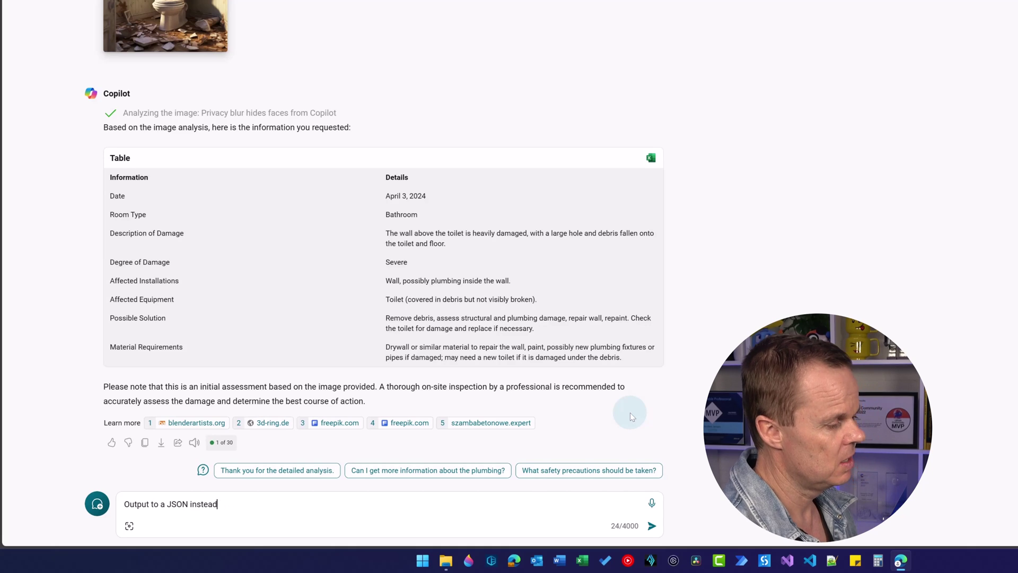
{"action": "key", "text": "Return"}
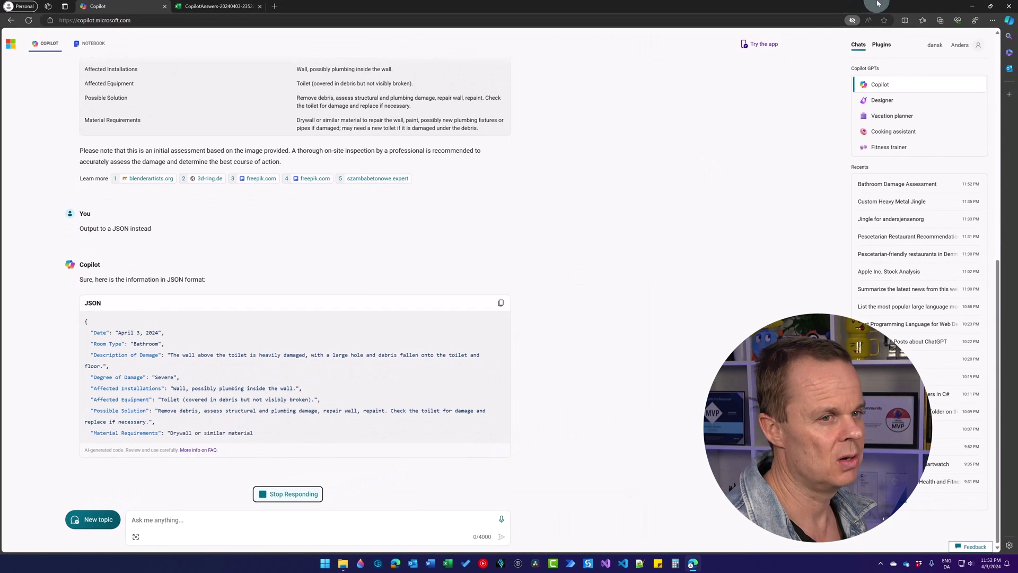
{"action": "left_click", "coordinate": [972, 6]}
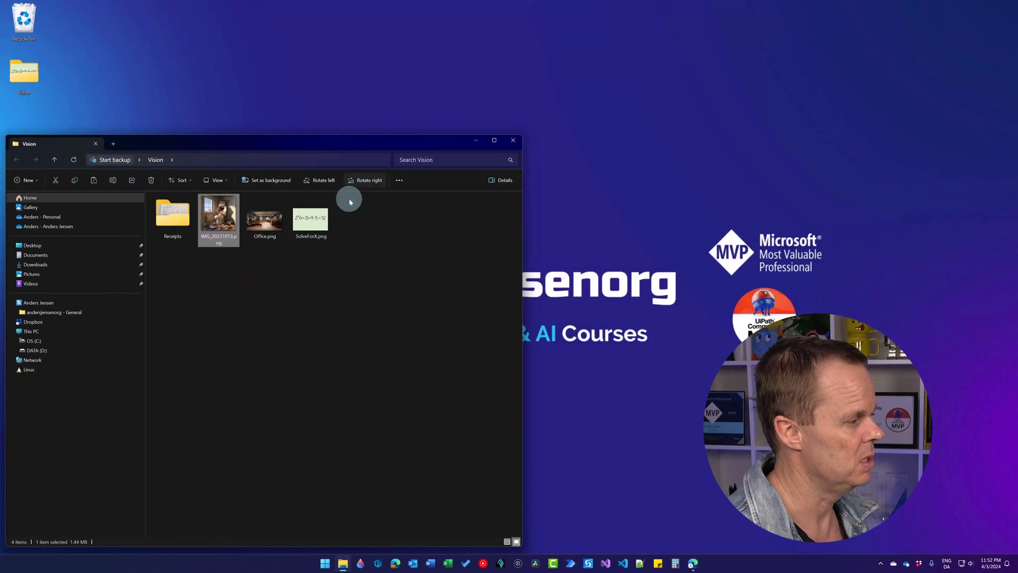
{"action": "double_click", "coordinate": [265, 219]}
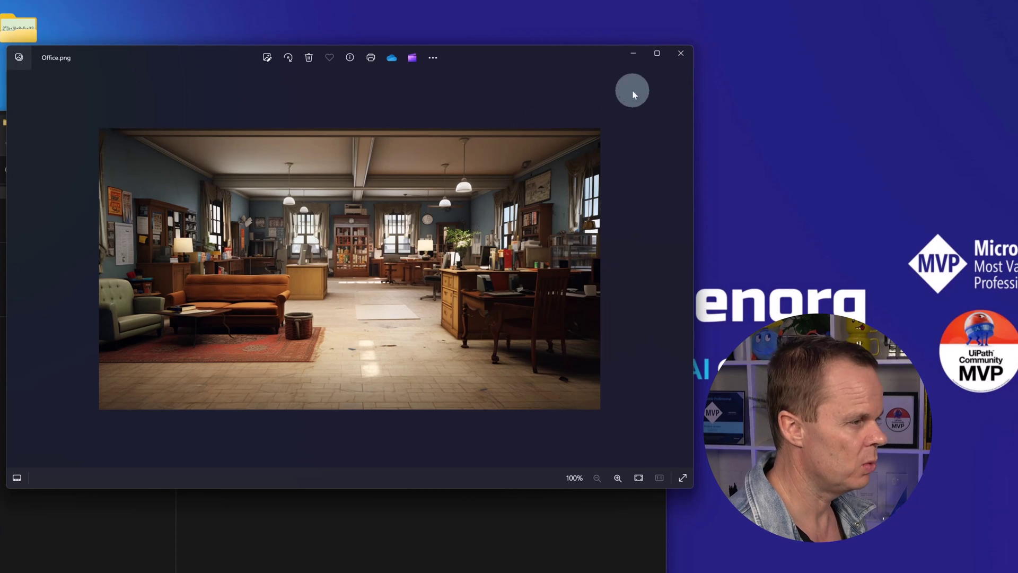
{"action": "left_click", "coordinate": [681, 55]}
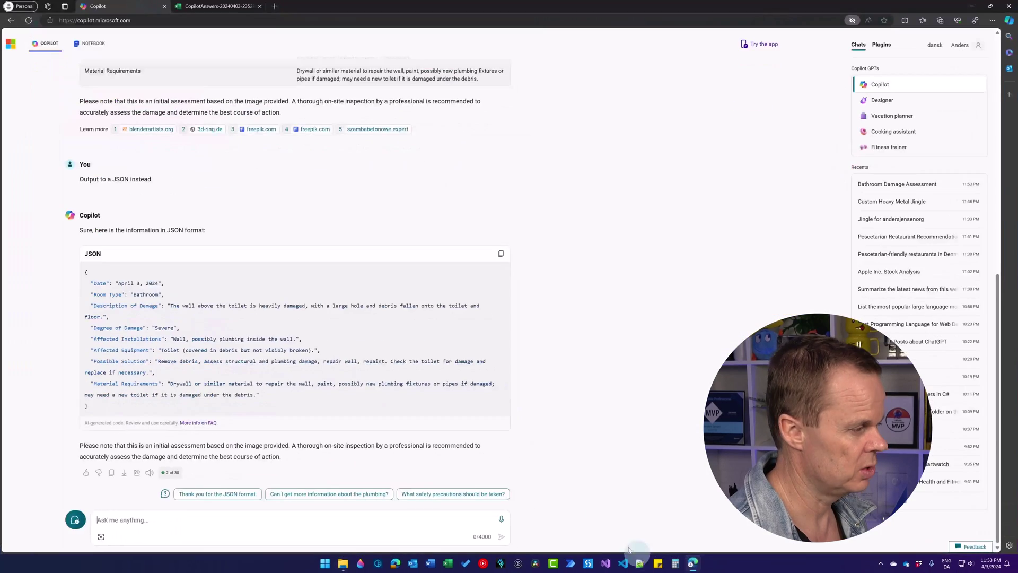
Step: In a new topic, send Office.png asking for a brief interior-design description and improvement ideas
{"action": "left_click", "coordinate": [87, 518]}
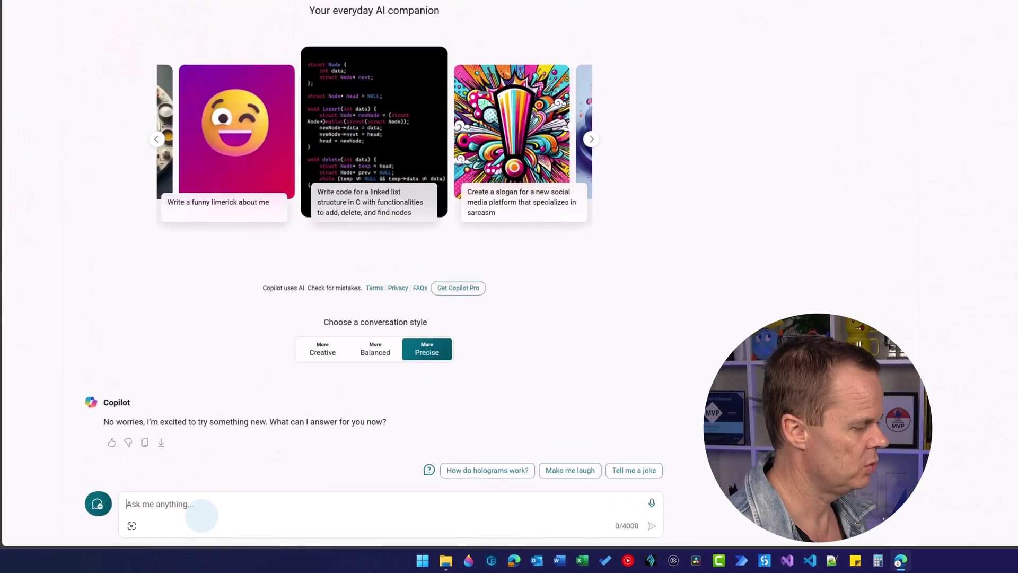
{"action": "left_click", "coordinate": [128, 525]}
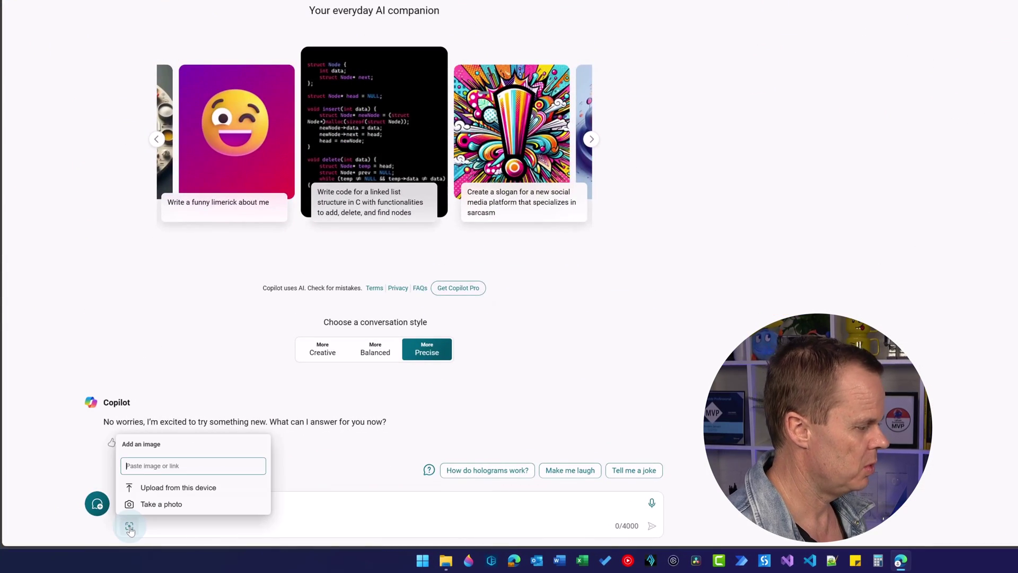
{"action": "left_click", "coordinate": [158, 491]}
{"action": "left_click", "coordinate": [228, 11]}
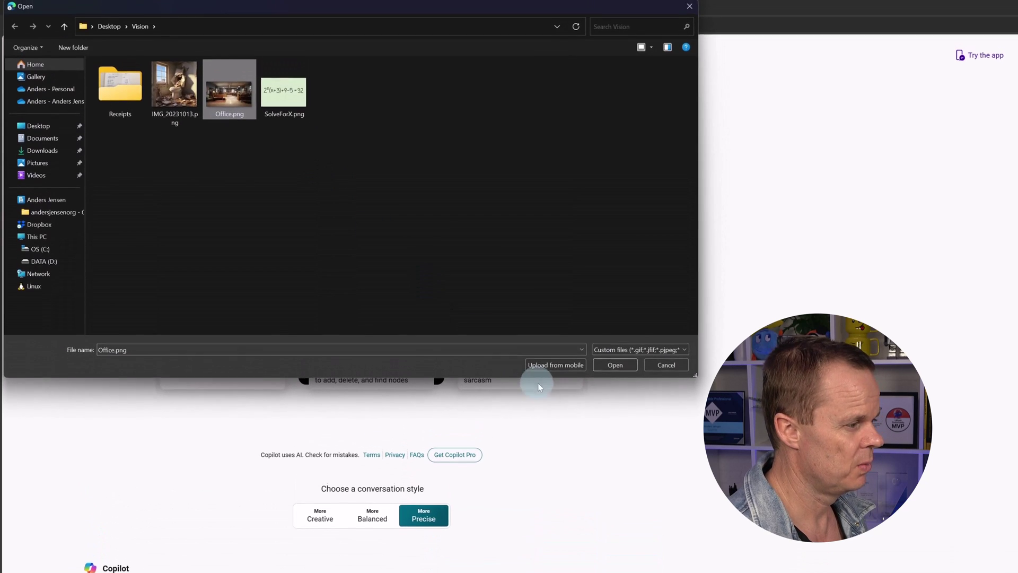
{"action": "left_click", "coordinate": [608, 370]}
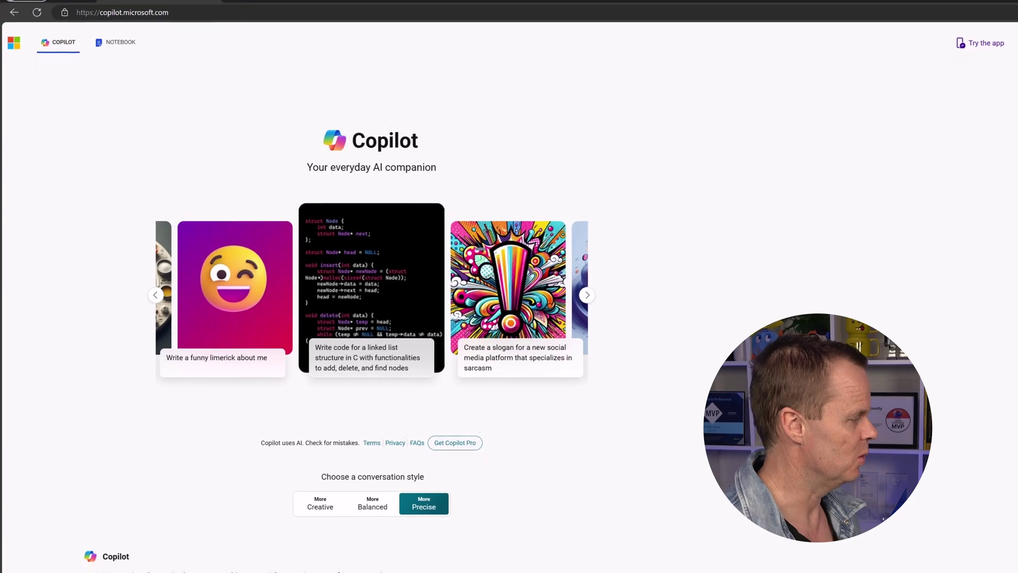
{"action": "type", "text": "Provide a brie"}
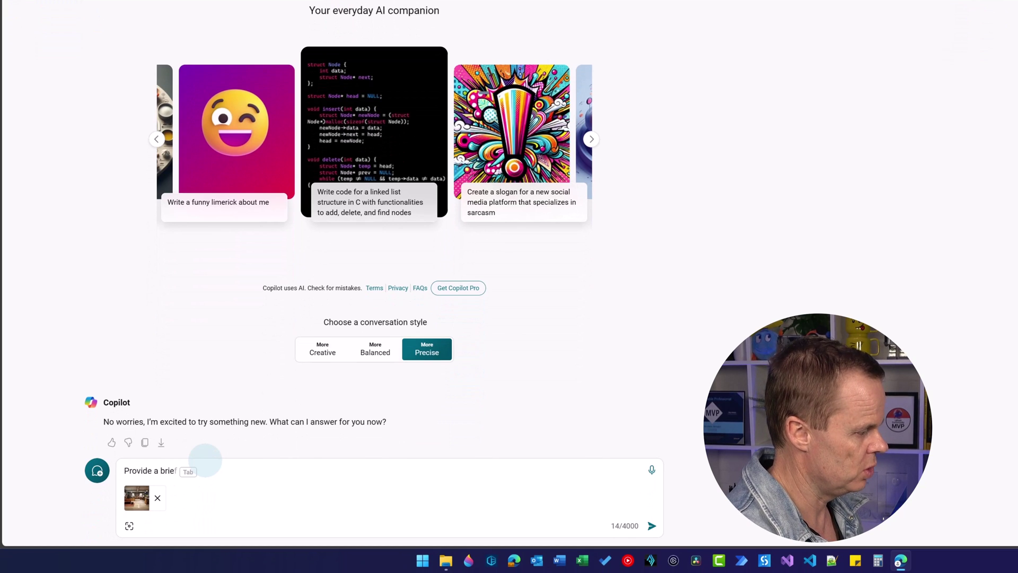
{"action": "type", "text": "f description "}
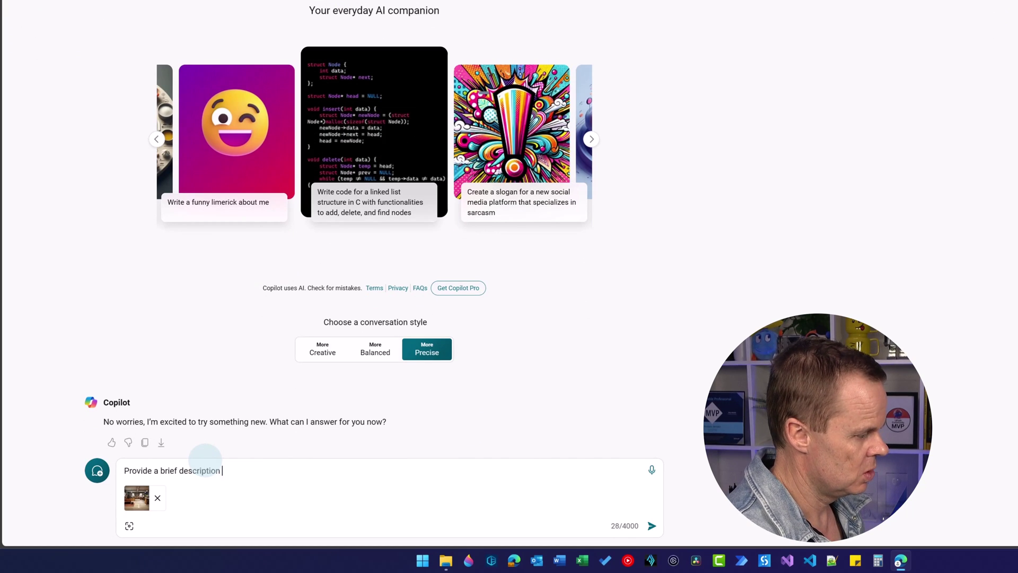
{"action": "type", "text": "of the inter"}
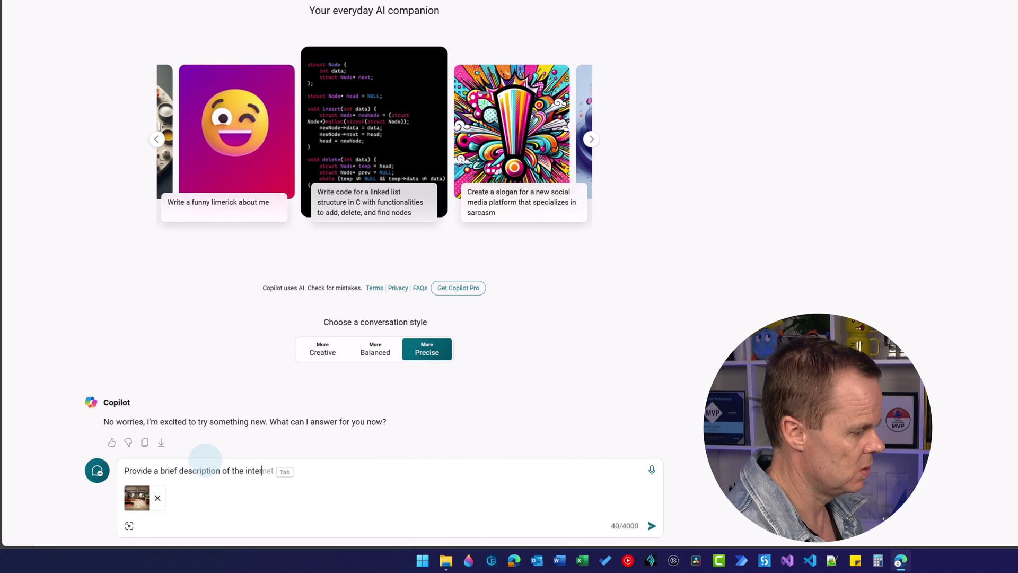
{"action": "type", "text": "ior desig"}
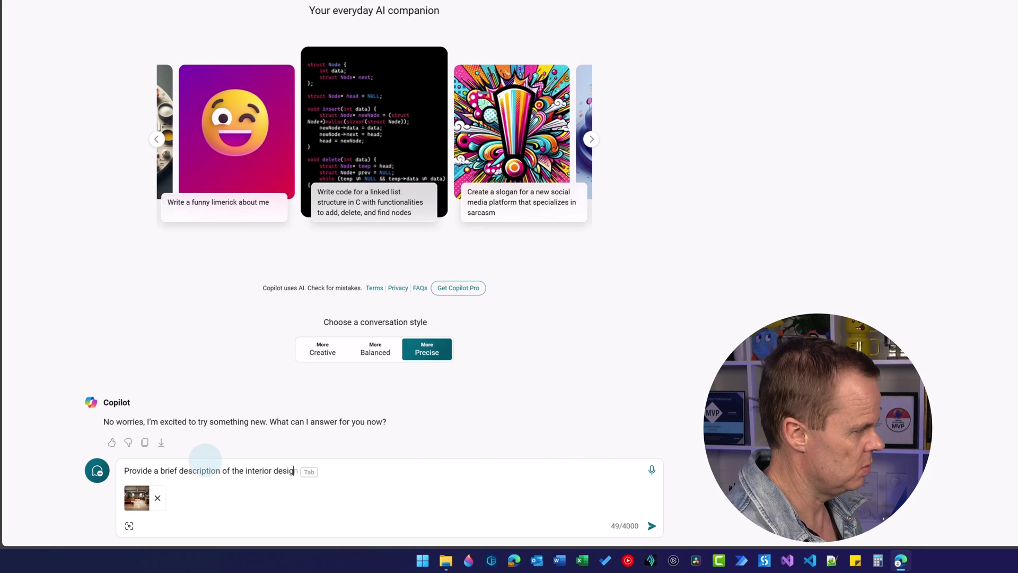
{"action": "type", "text": "n in this image"}
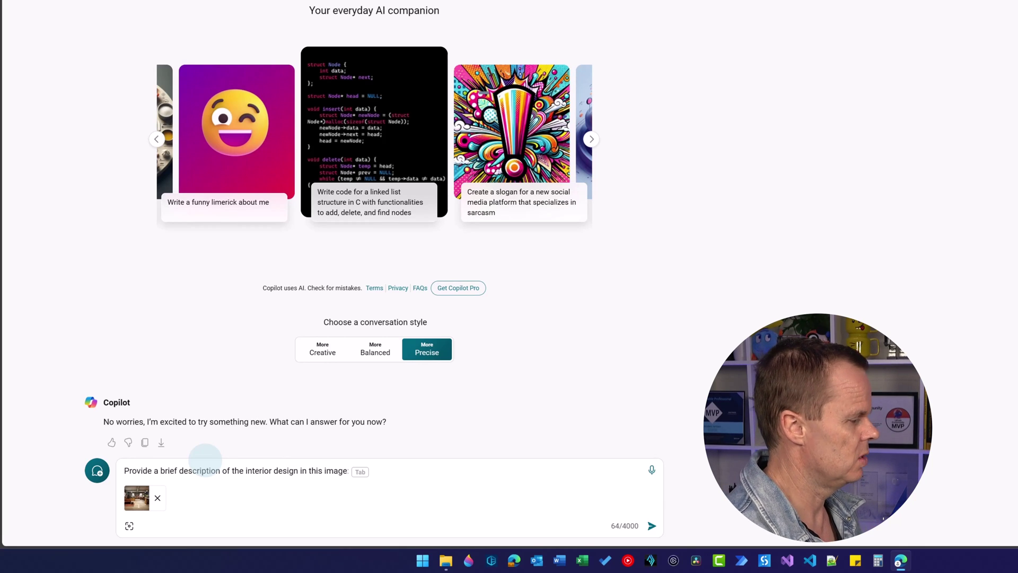
{"action": "type", "text": ". How can I "}
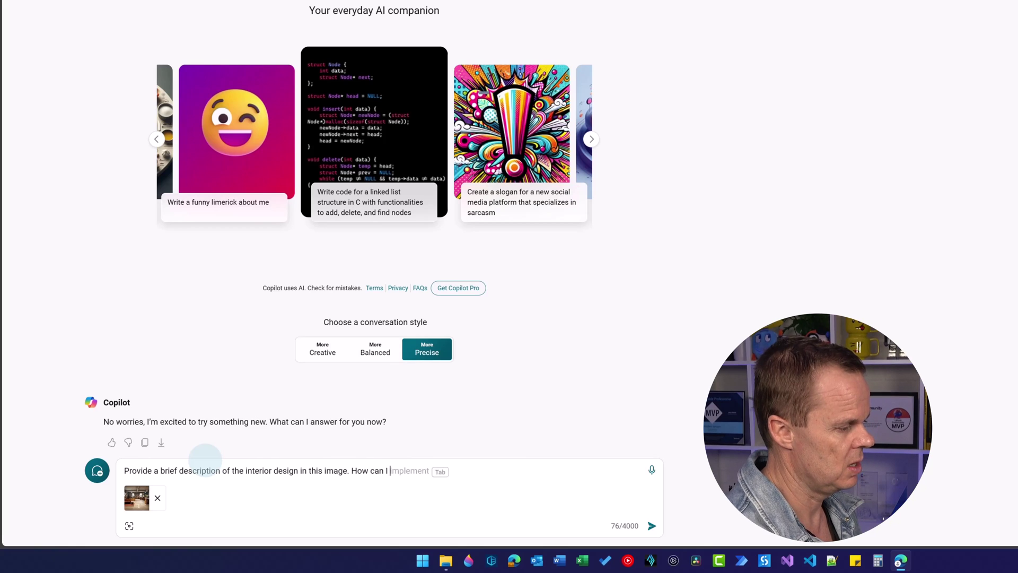
{"action": "type", "text": "improve this?"}
{"action": "key", "text": "Return"}
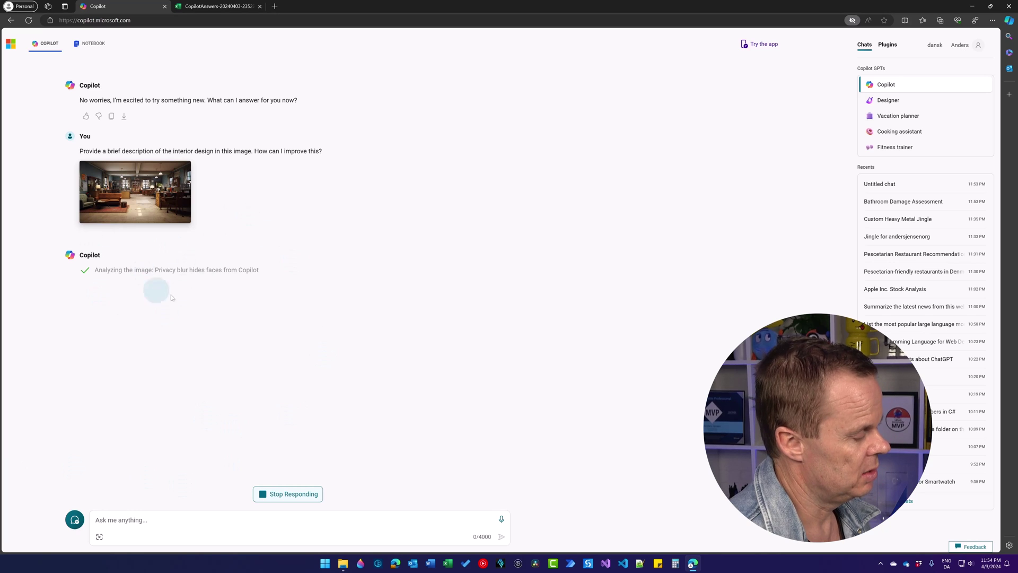
Step: Preview SolveForX.png and the ffc127d-sample_receipt.jpg receipt, ending in the Receipts folder
{"action": "left_click", "coordinate": [973, 7]}
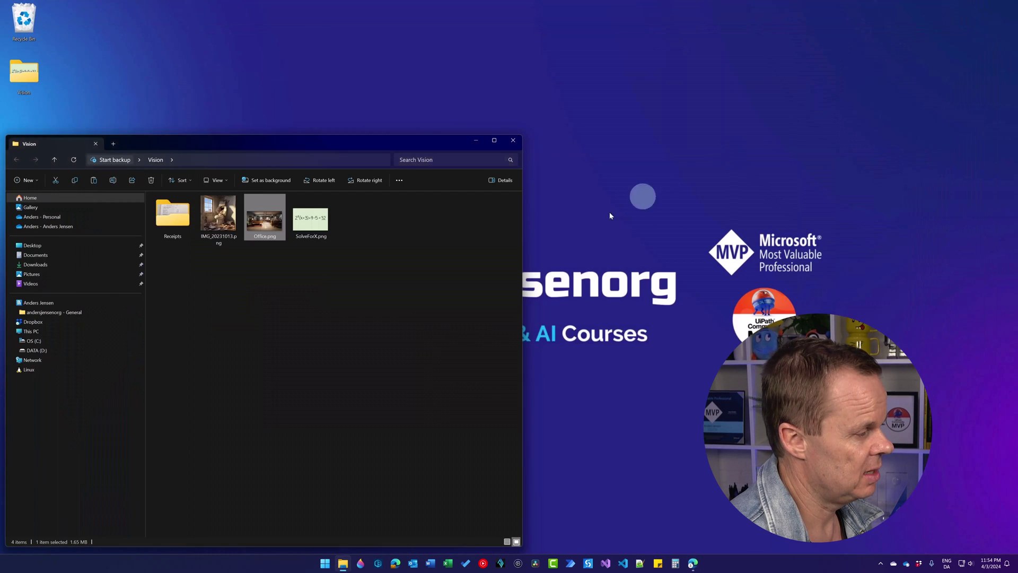
{"action": "double_click", "coordinate": [311, 219]}
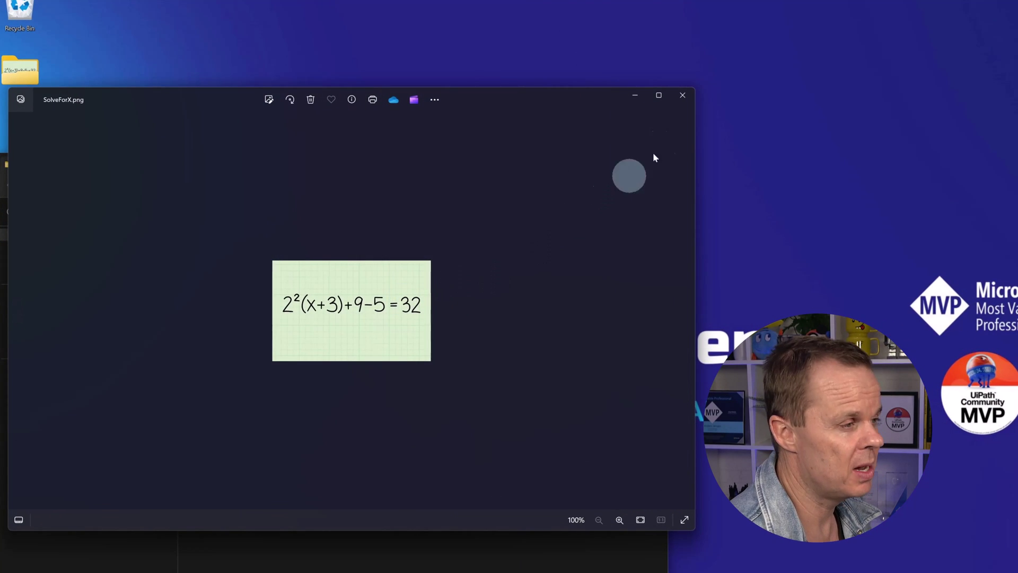
{"action": "left_click", "coordinate": [682, 100]}
{"action": "double_click", "coordinate": [227, 269]}
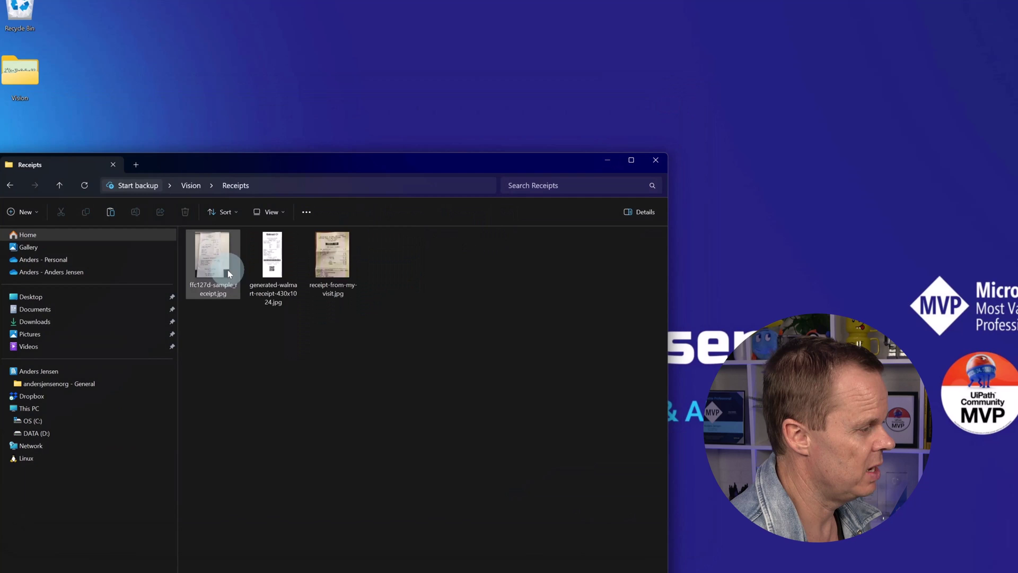
{"action": "double_click", "coordinate": [223, 267]}
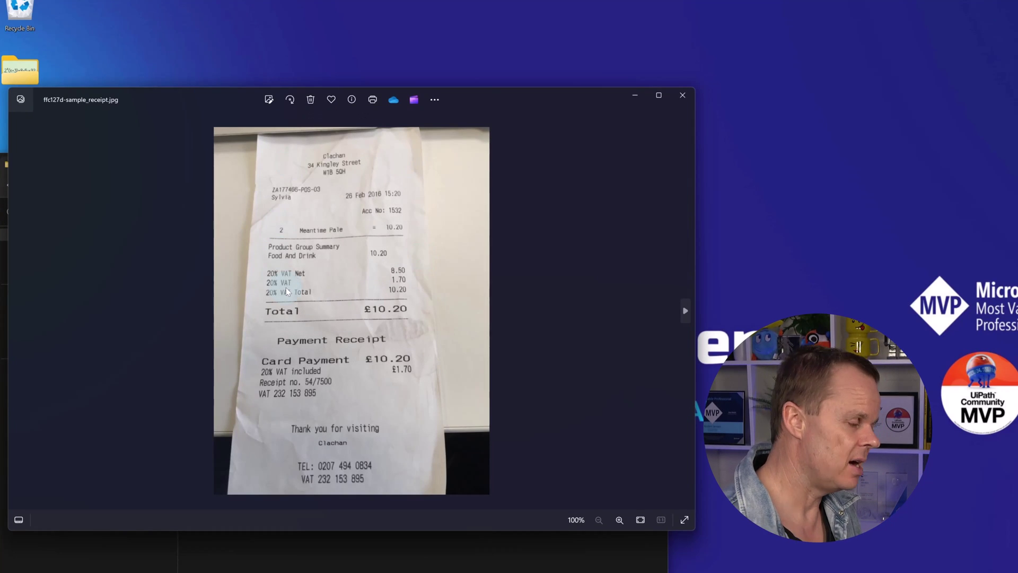
{"action": "left_click", "coordinate": [683, 95]}
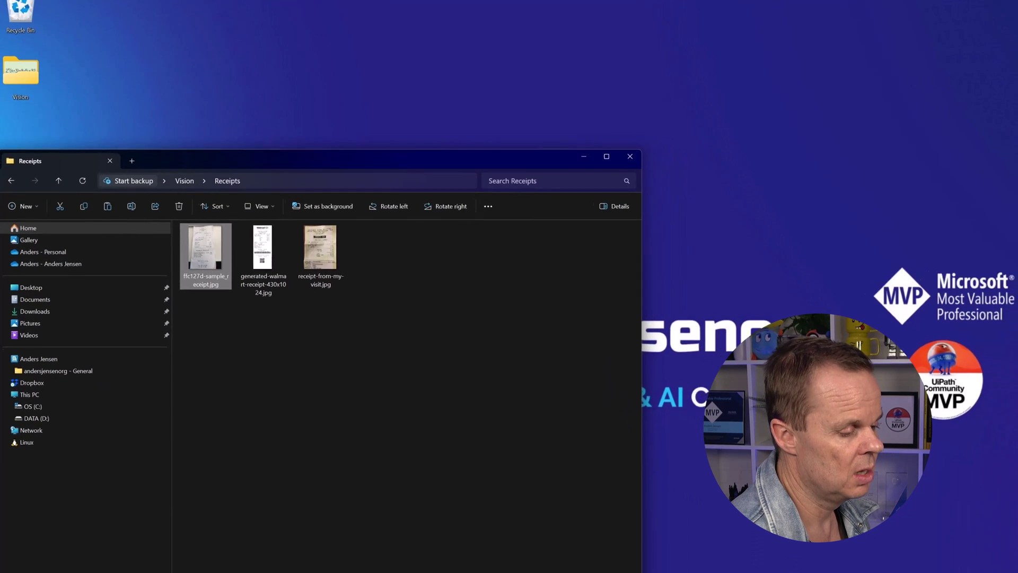
{"action": "left_click", "coordinate": [709, 569]}
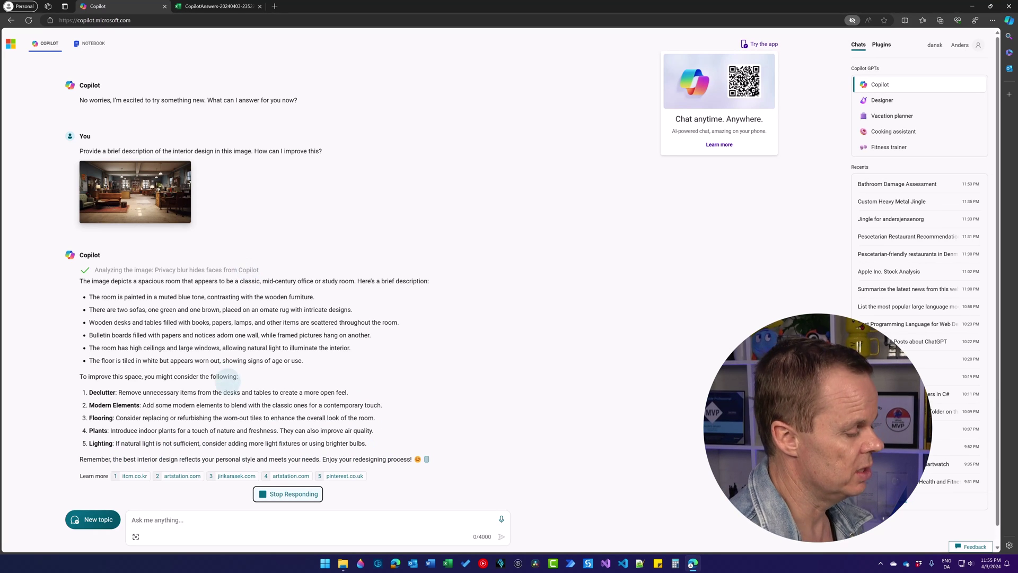
Step: Start a new Copilot conversation and bring up the image upload picker
{"action": "left_click", "coordinate": [122, 503]}
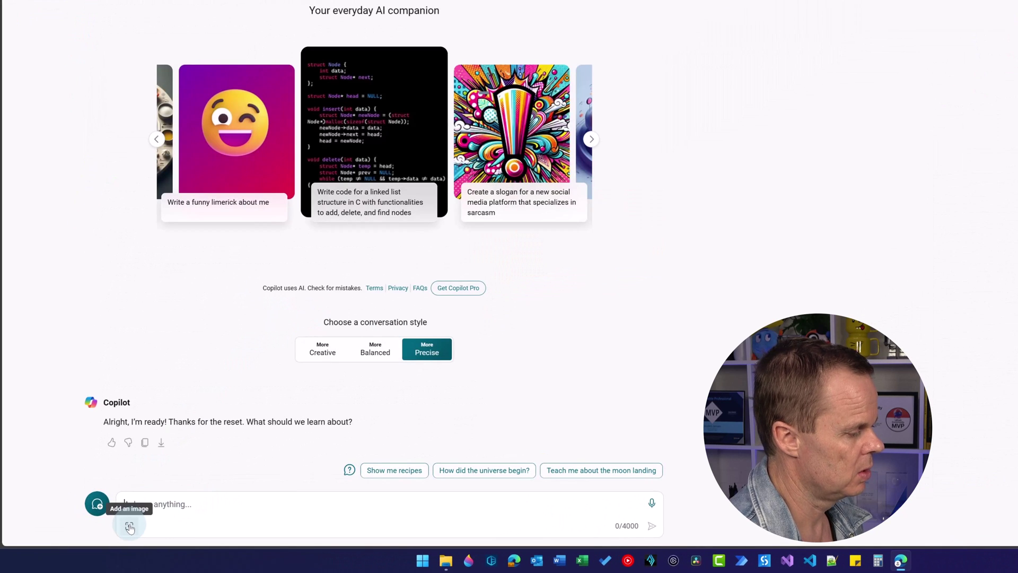
{"action": "left_click", "coordinate": [130, 529]}
Step: Attach the SolveForX.png image and ask Copilot to 'Solve for X'
{"action": "left_click", "coordinate": [142, 484]}
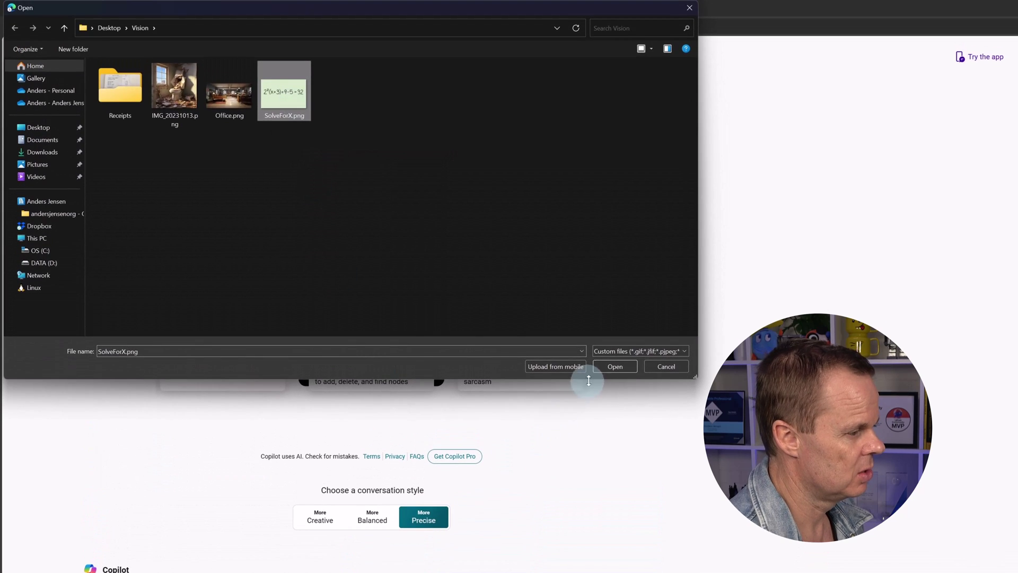
{"action": "left_click", "coordinate": [613, 376]}
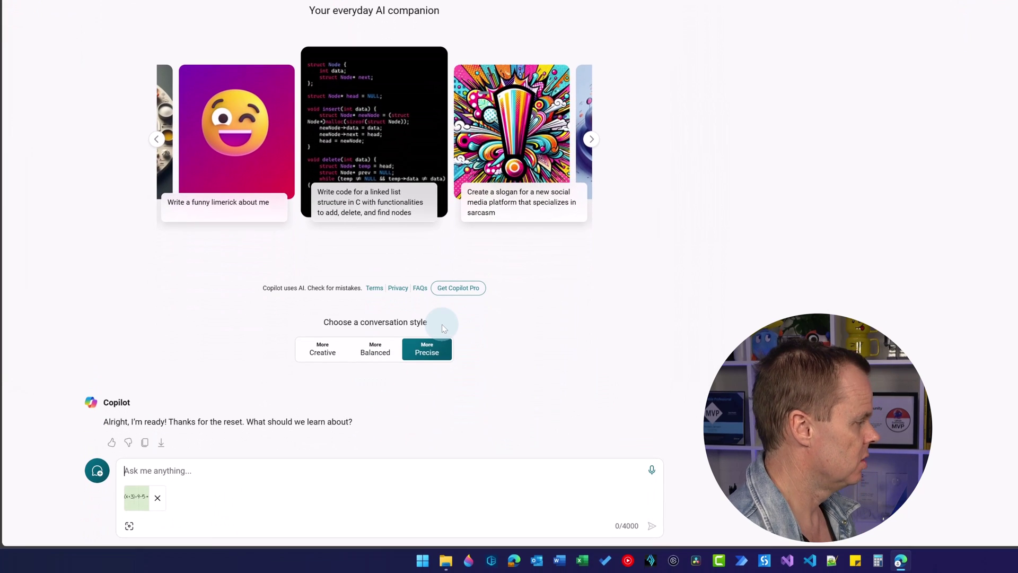
{"action": "type", "text": "Solve for X"}
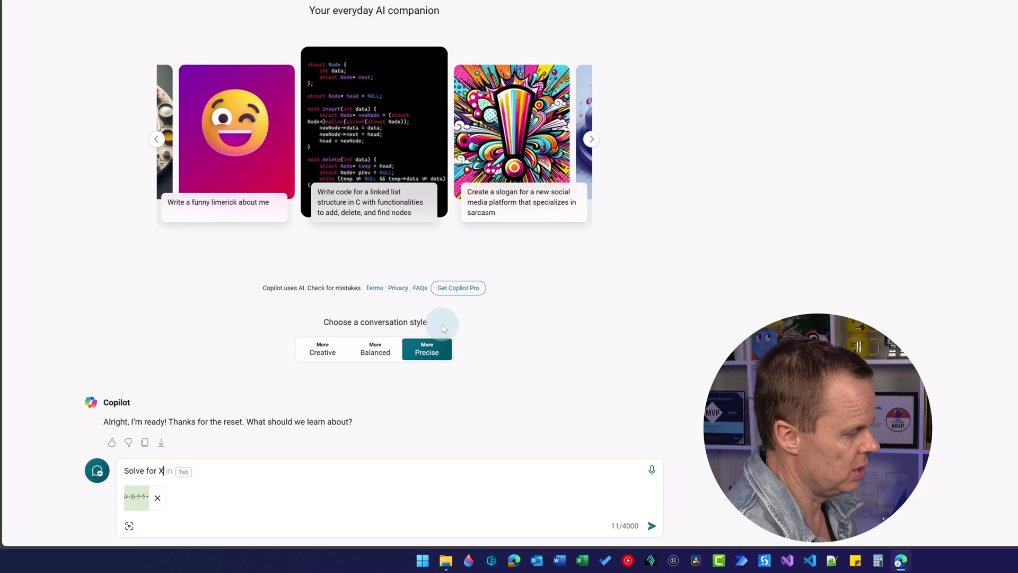
{"action": "key", "text": "Return"}
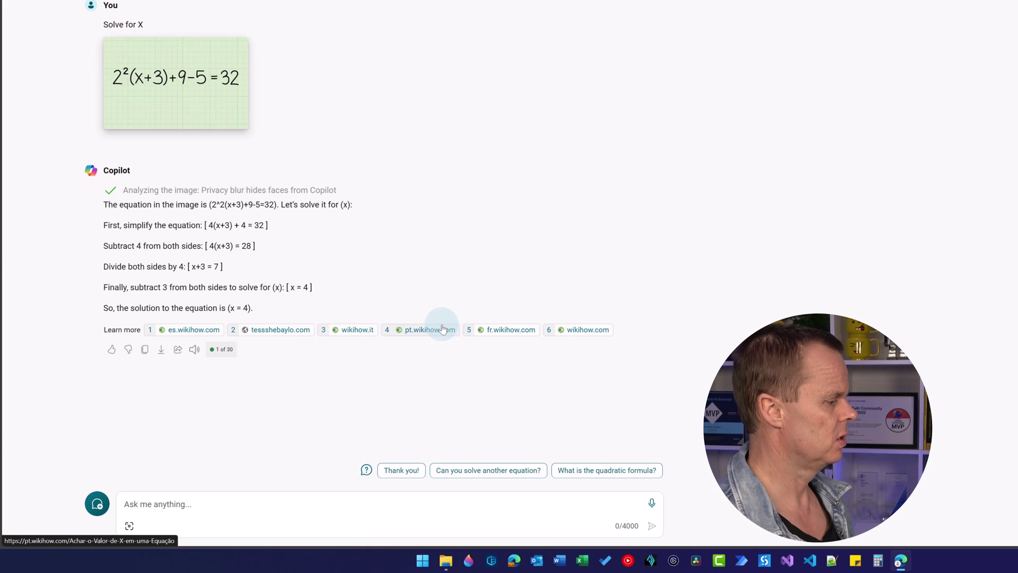
Step: Start a new topic and attach the ffc127d sample receipt image
{"action": "left_click", "coordinate": [101, 511]}
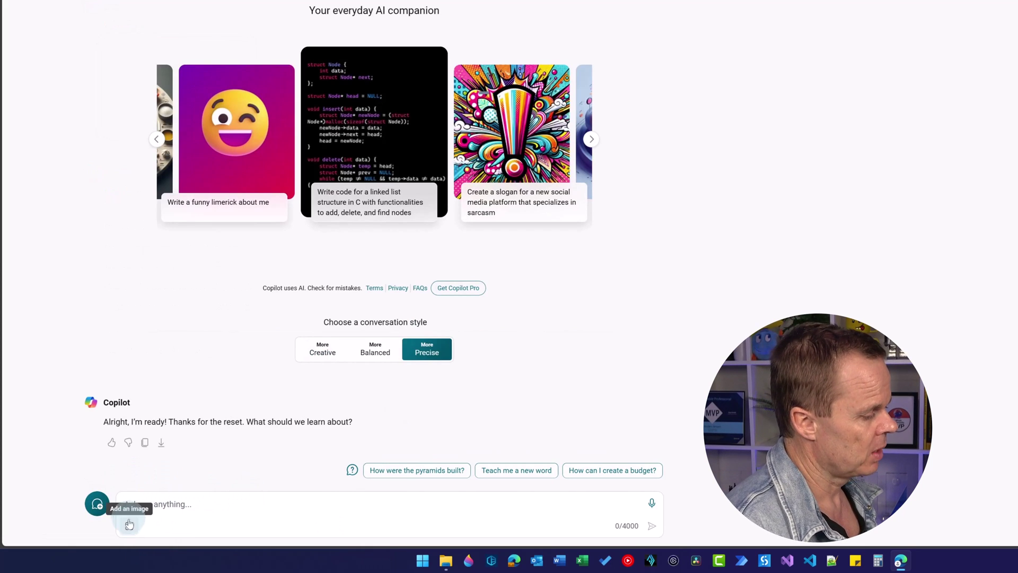
{"action": "left_click", "coordinate": [129, 524]}
{"action": "left_click", "coordinate": [162, 484]}
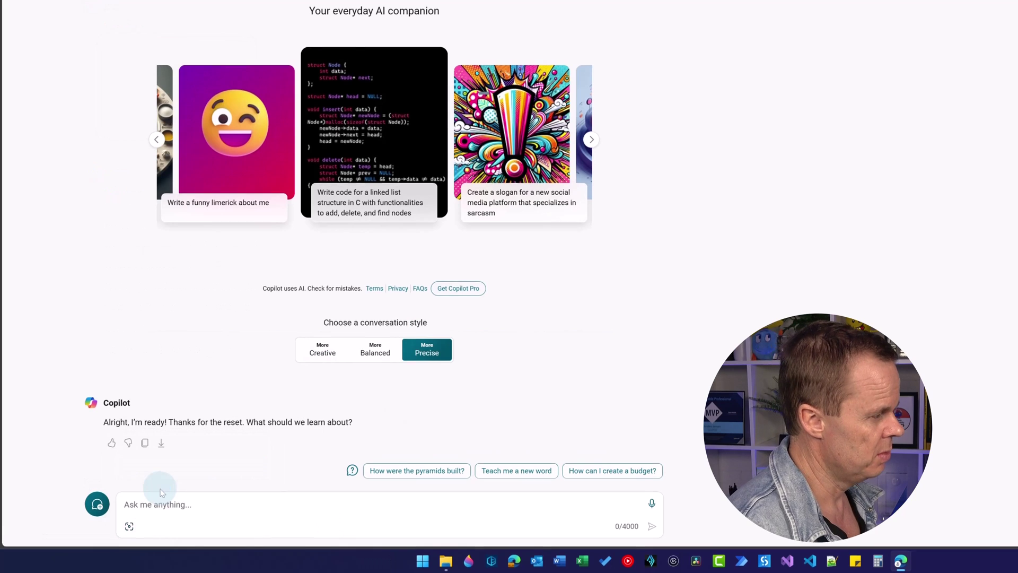
{"action": "left_click", "coordinate": [155, 121]}
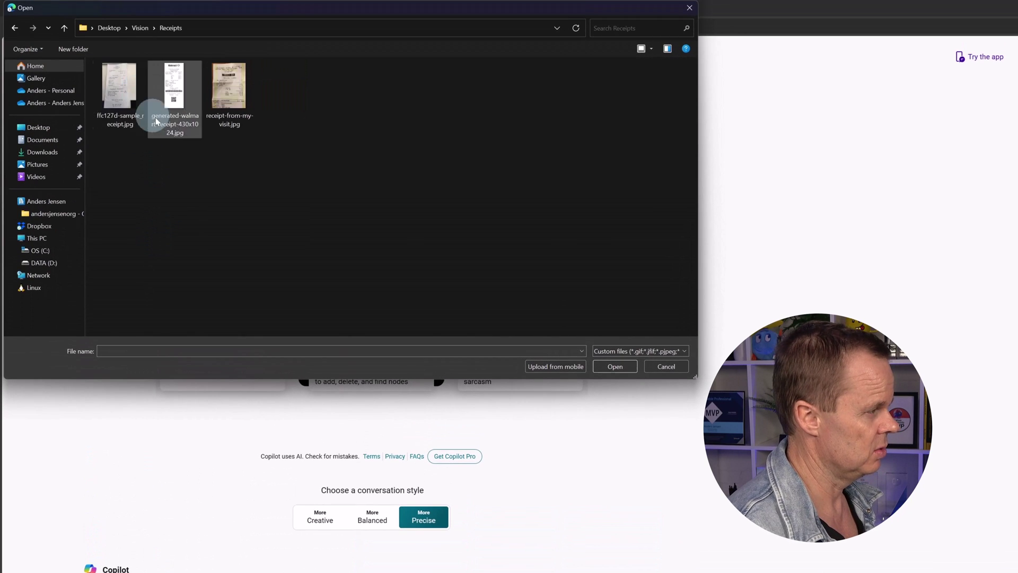
{"action": "left_click", "coordinate": [120, 91]}
{"action": "left_click", "coordinate": [616, 366]}
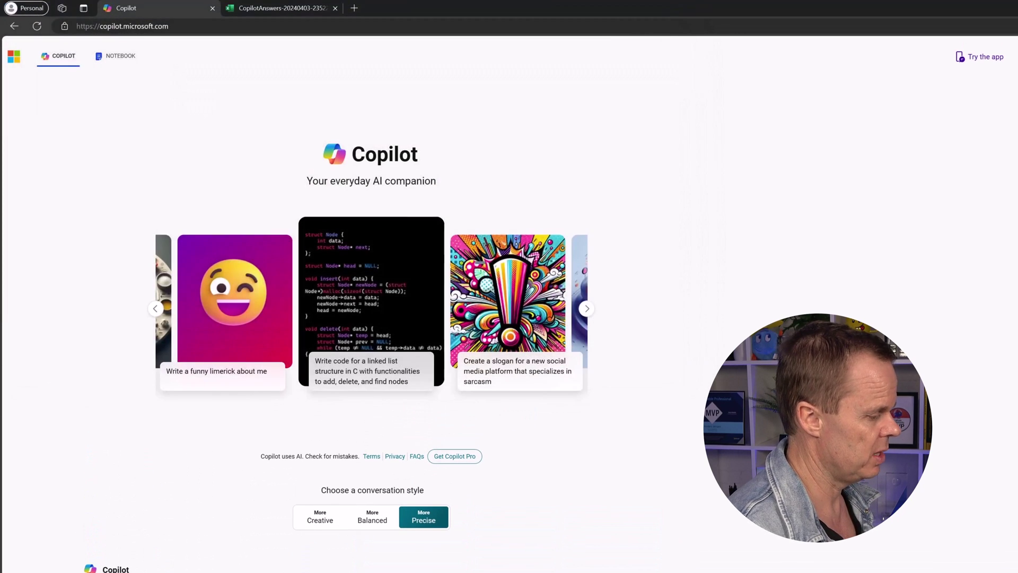
Step: Send a prompt listing Date, Description of subjects, VAT/Tax, Currency and Total to extract
{"action": "left_click", "coordinate": [158, 471]}
{"action": "type", "text": "Extr"}
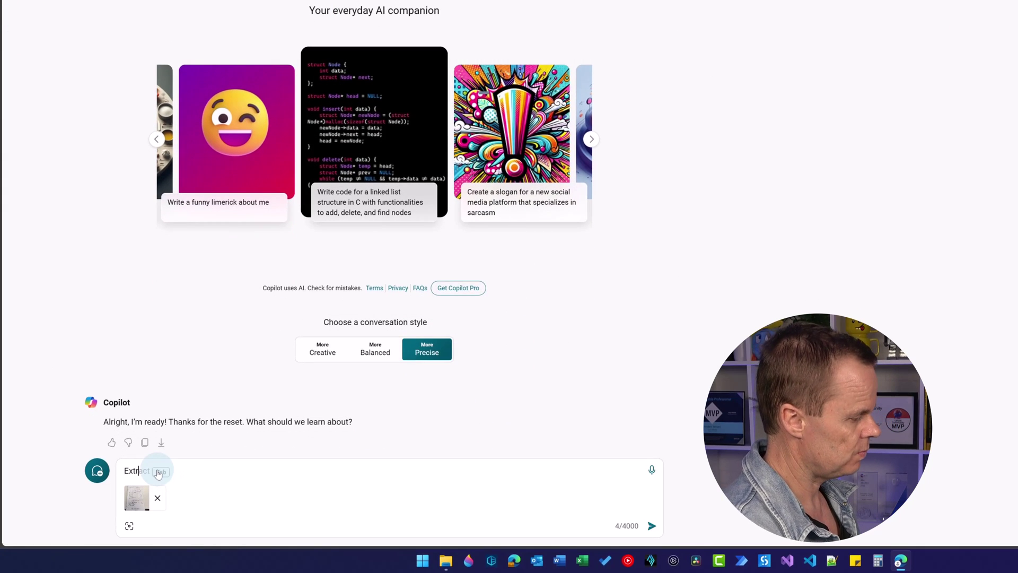
{"action": "type", "text": "act "}
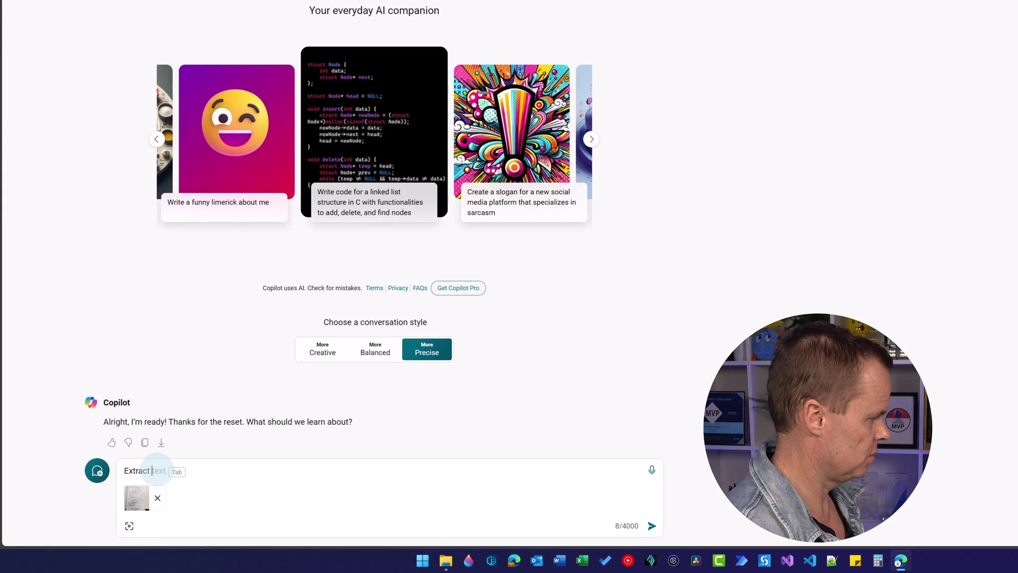
{"action": "type", "text": "the fol"}
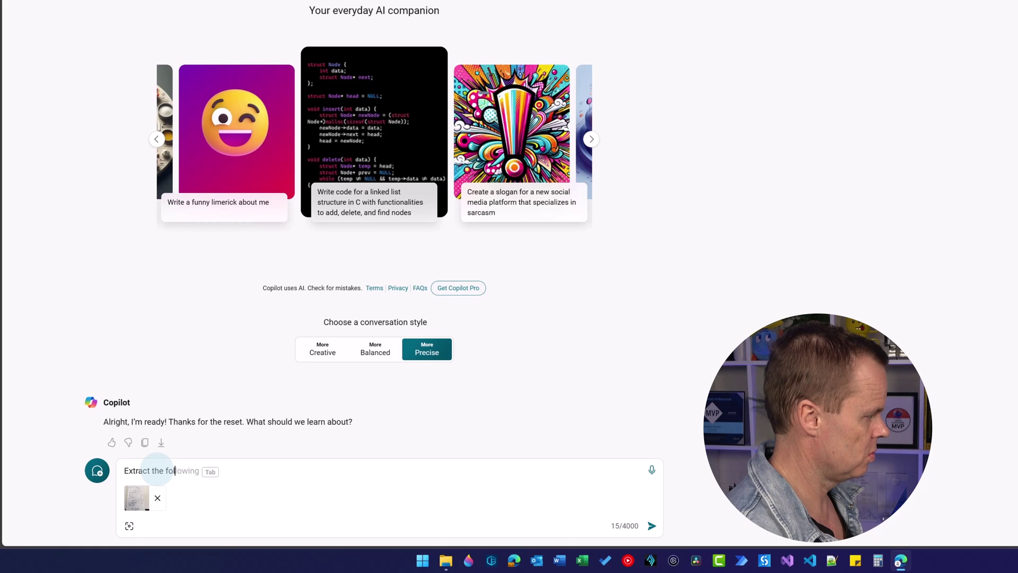
{"action": "type", "text": "lowing "}
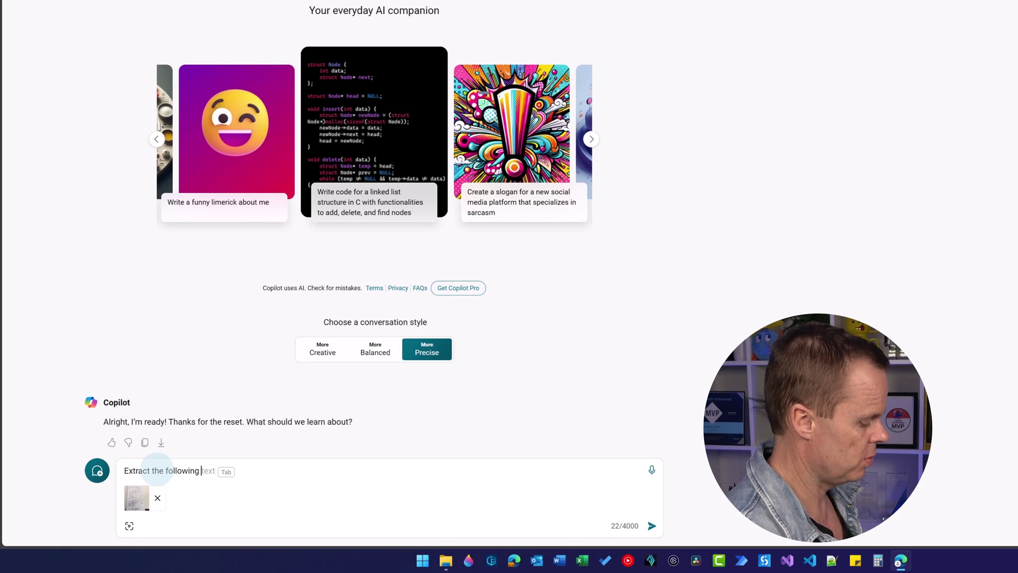
{"action": "type", "text": "information fr"}
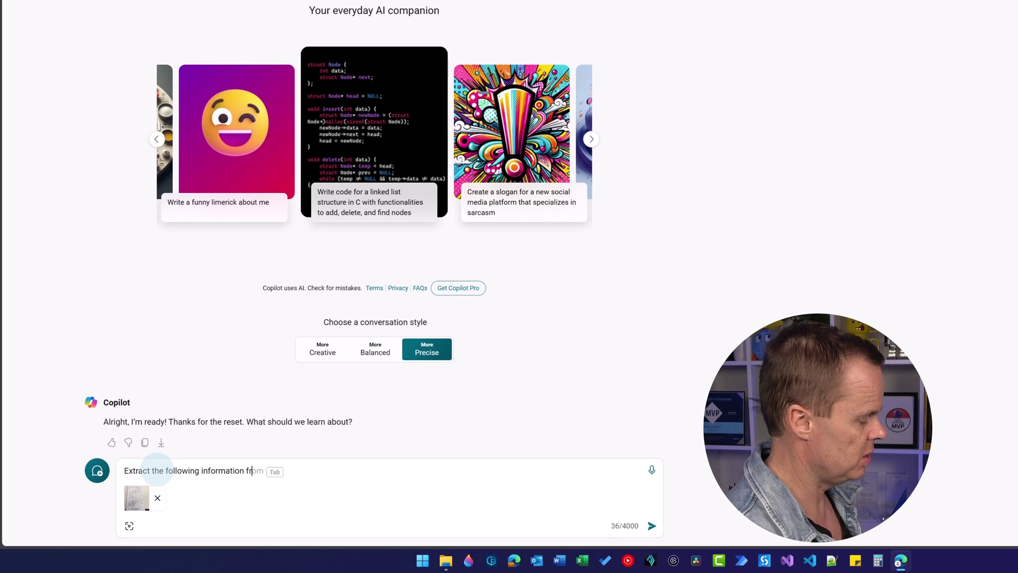
{"action": "type", "text": "om the atta"}
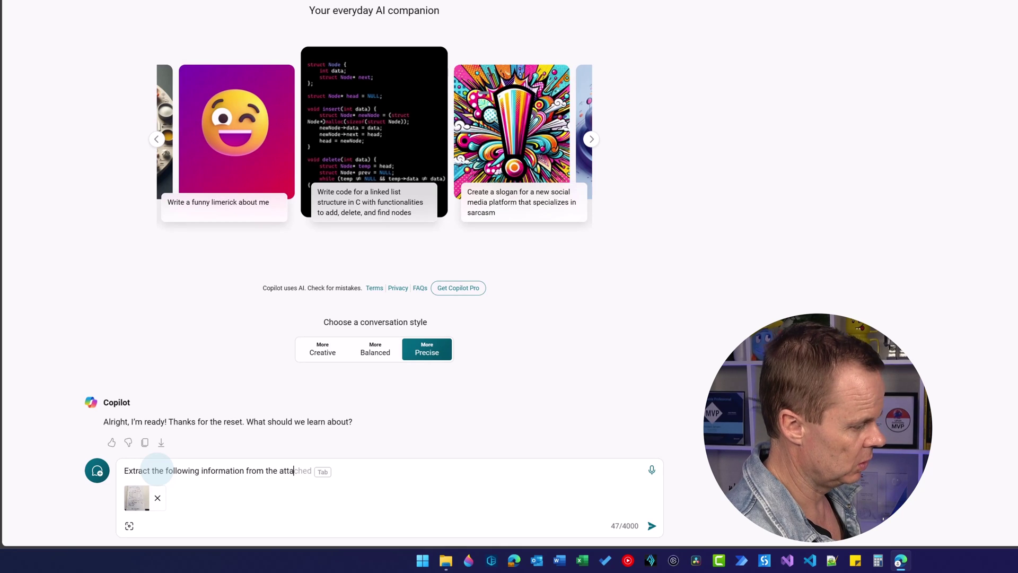
{"action": "type", "text": "ched recep"}
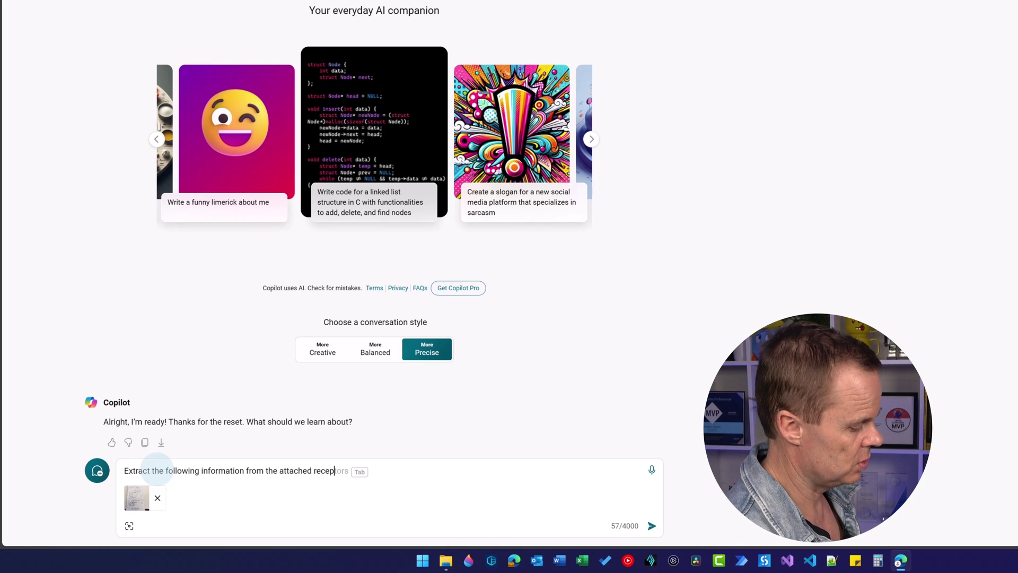
{"action": "key", "text": "BackSpace"}
{"action": "type", "text": "i"}
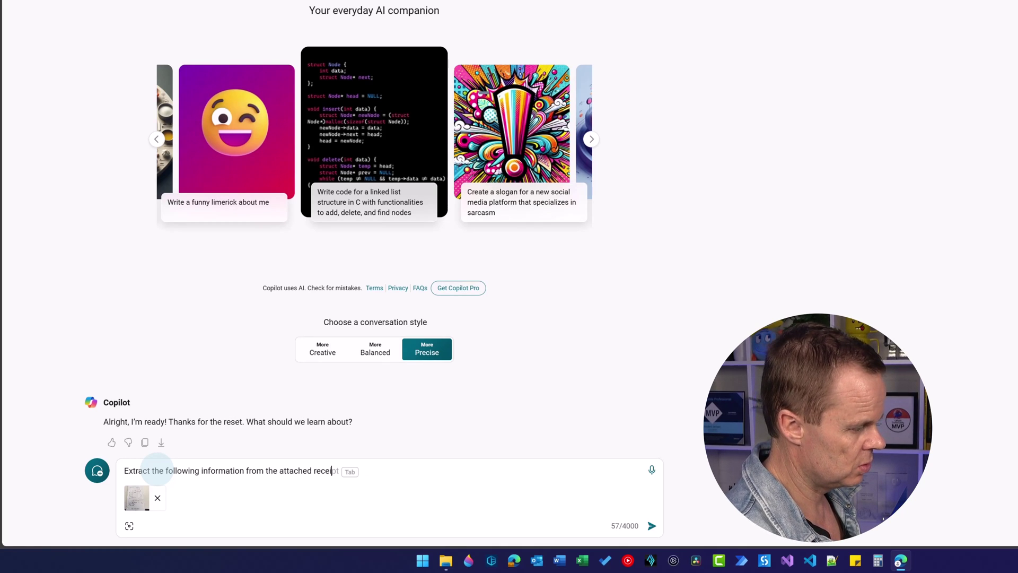
{"action": "type", "text": "pt:"}
{"action": "key", "text": "shift+Return"}
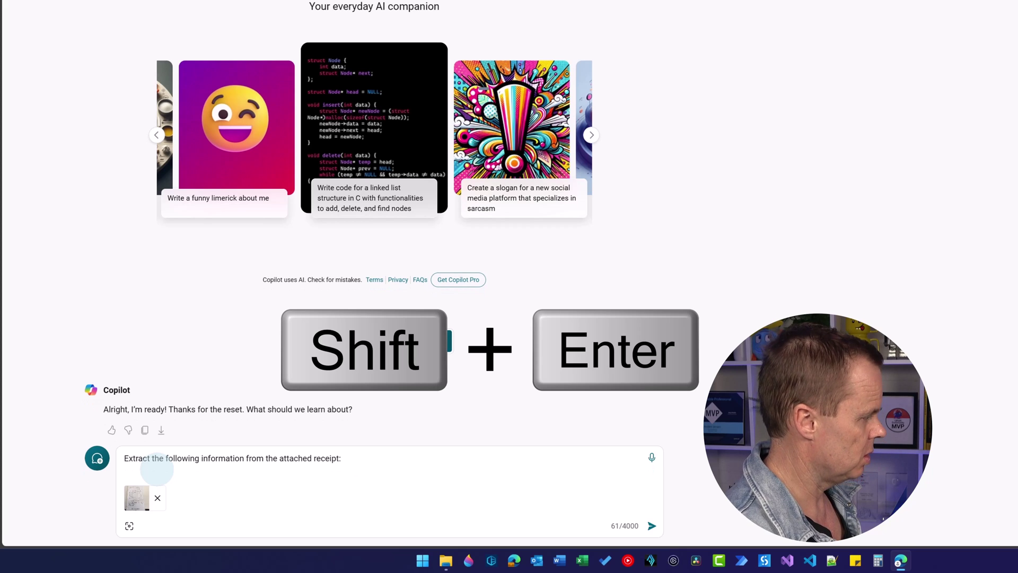
{"action": "type", "text": "- Date"}
{"action": "key", "text": "shift+Return"}
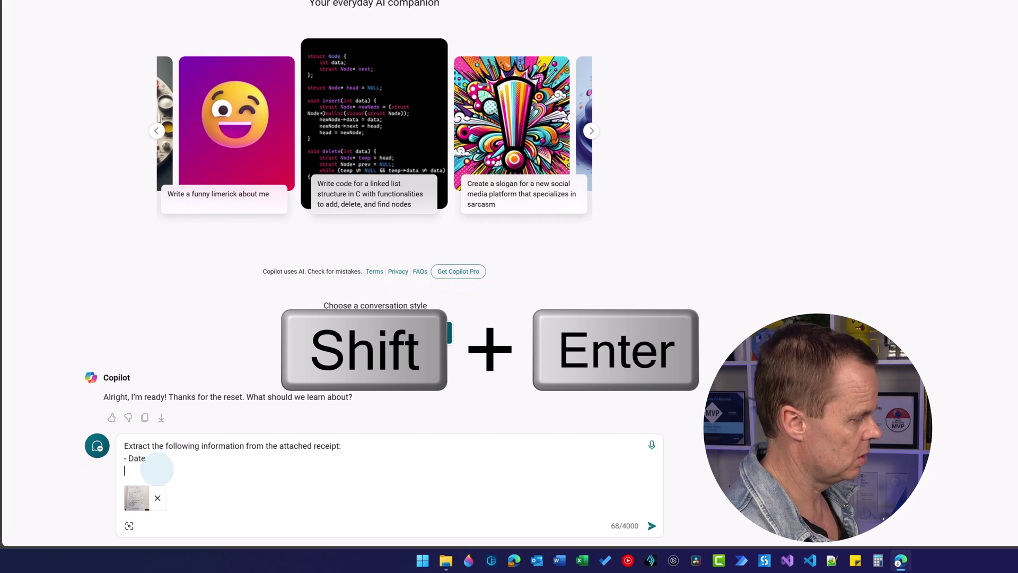
{"action": "type", "text": "- Description"}
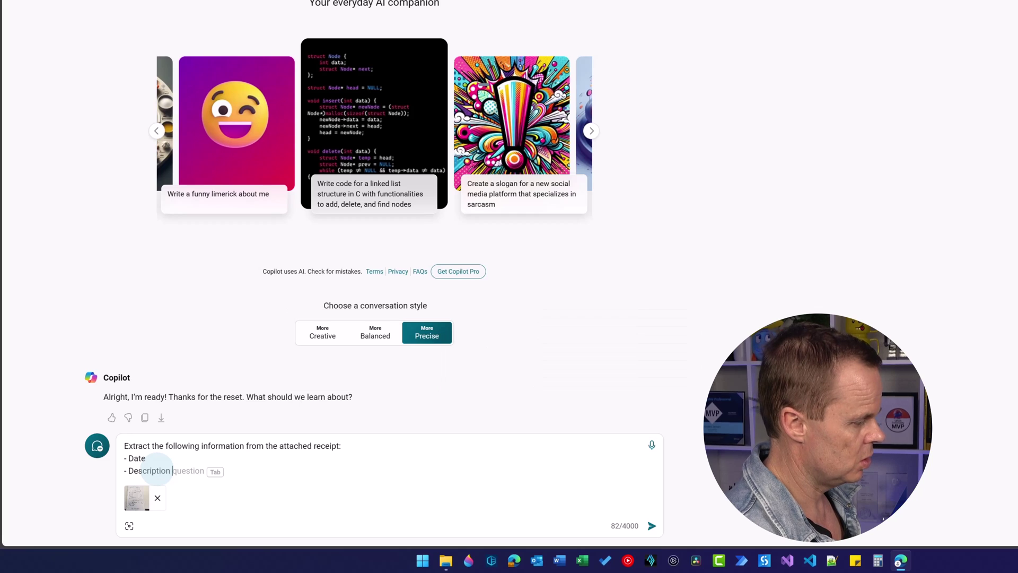
{"action": "key", "text": "Tab"}
{"action": "type", "text": "of subjes"}
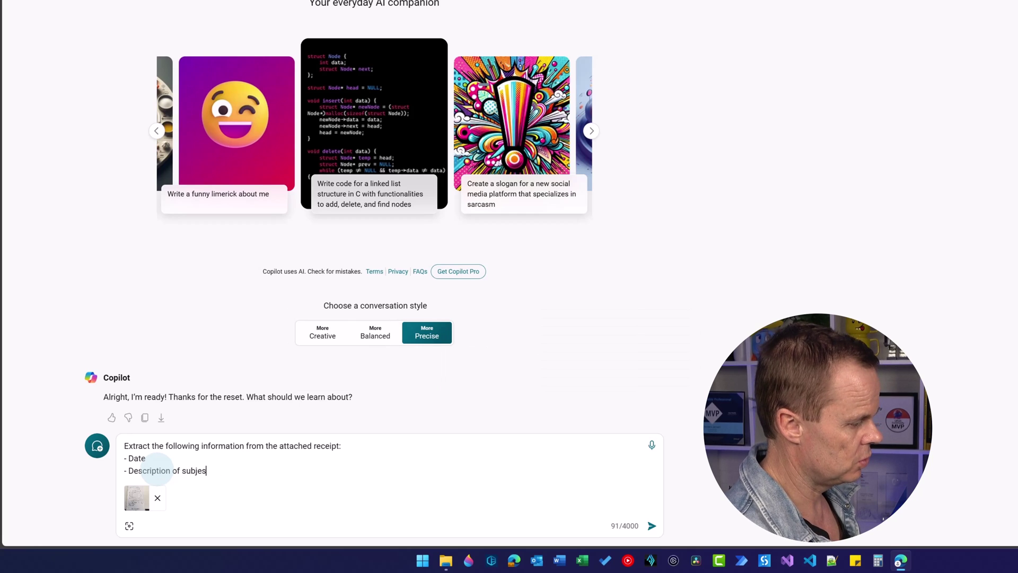
{"action": "type", "text": "ts"}
{"action": "key", "text": "shift+Return"}
{"action": "type", "text": "- "}
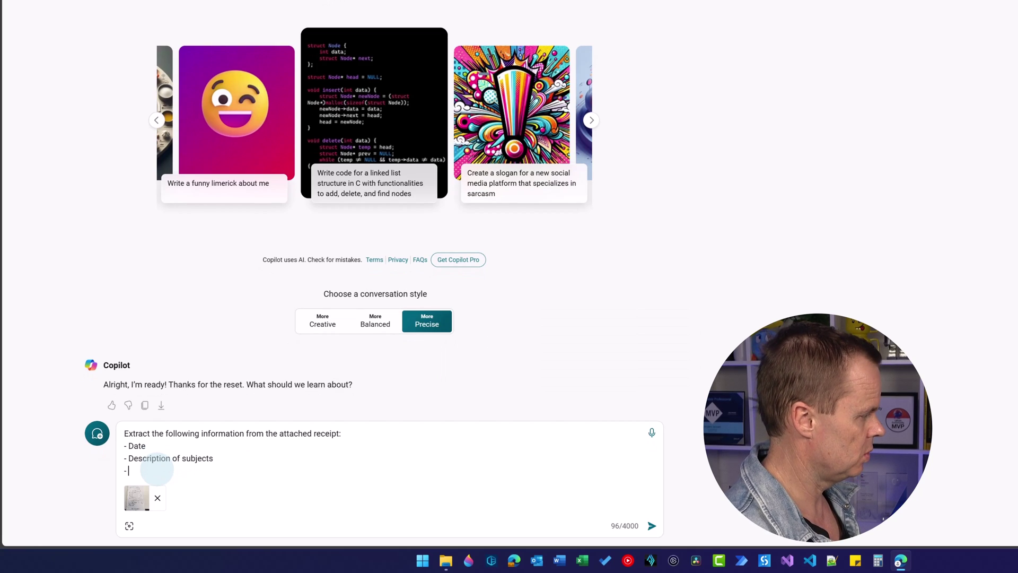
{"action": "type", "text": "VAT/"}
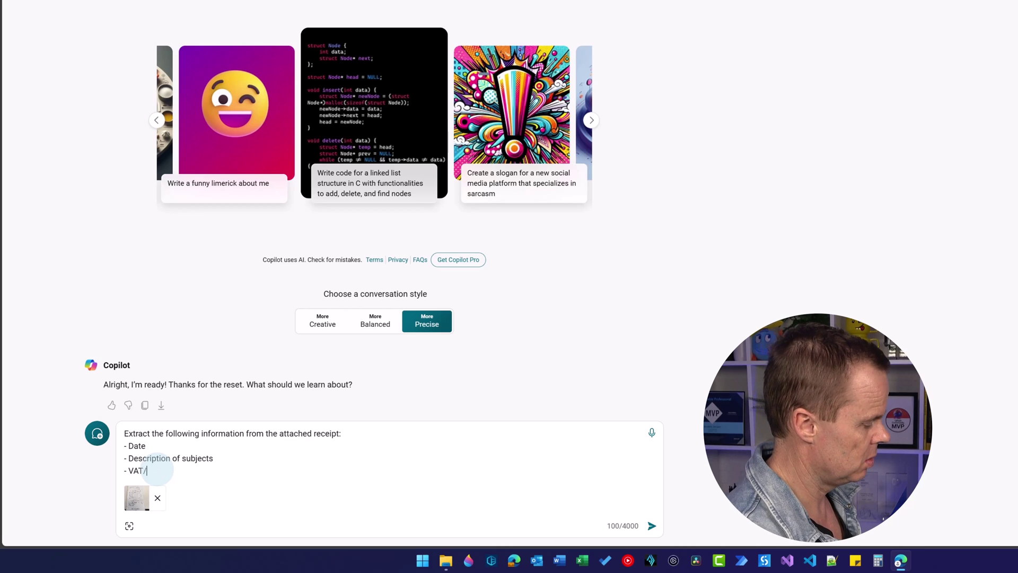
{"action": "type", "text": "Tax"}
{"action": "key", "text": "shift+Return"}
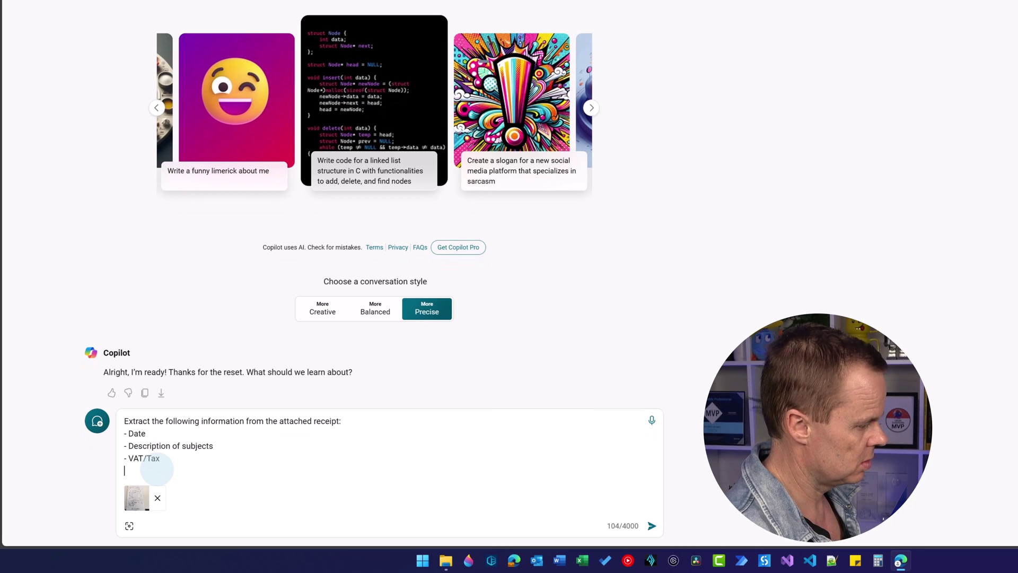
{"action": "type", "text": "- Currency"}
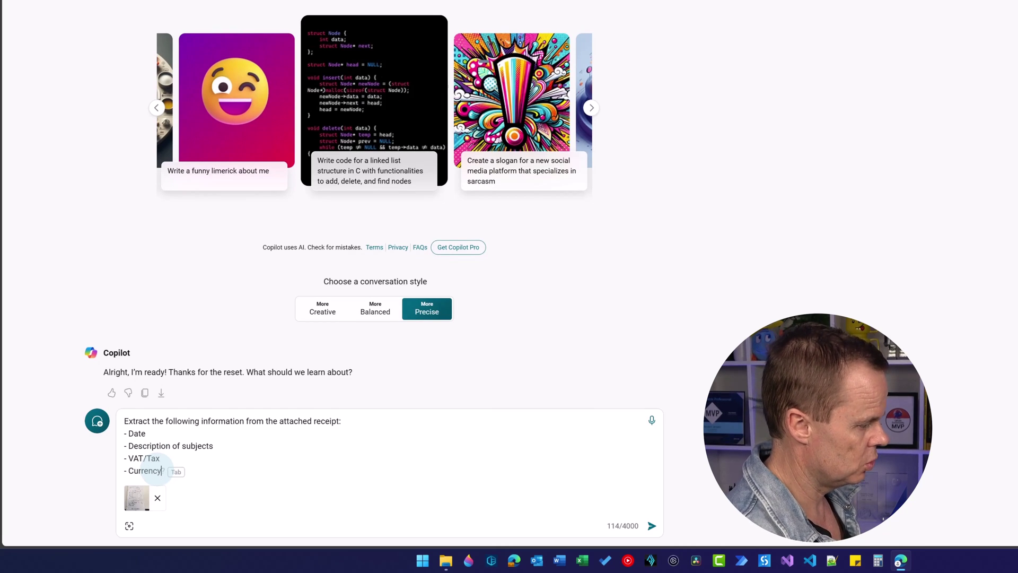
{"action": "key", "text": "shift+Return"}
{"action": "type", "text": "- Tota"}
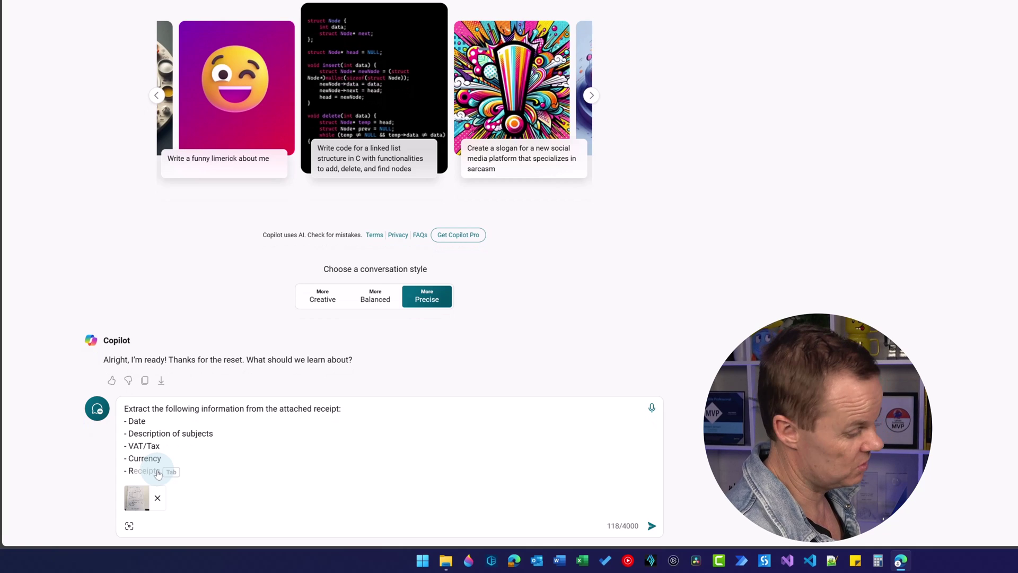
{"action": "type", "text": "l"}
{"action": "key", "text": "Return"}
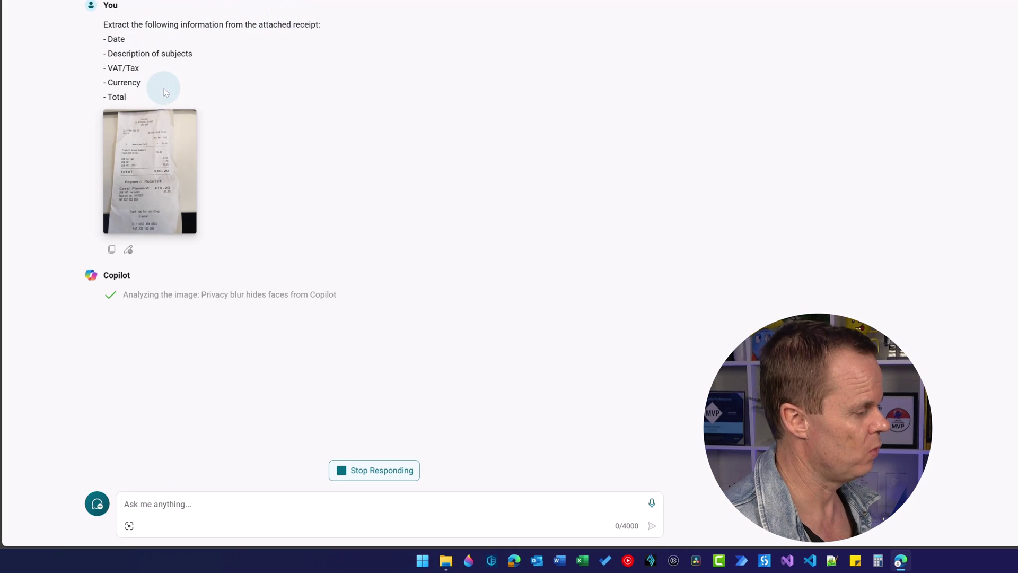
Step: Copy the sent extraction prompt and paste it into the message box
{"action": "left_click_drag", "start_coordinate": [137, 99], "coordinate": [92, 24]}
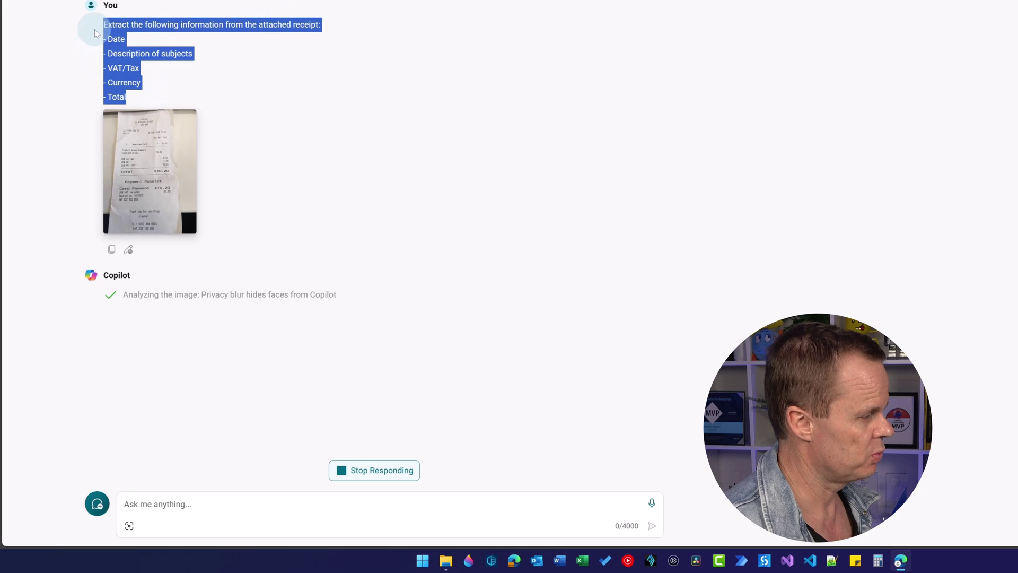
{"action": "left_click", "coordinate": [112, 250]}
{"action": "left_click", "coordinate": [215, 502]}
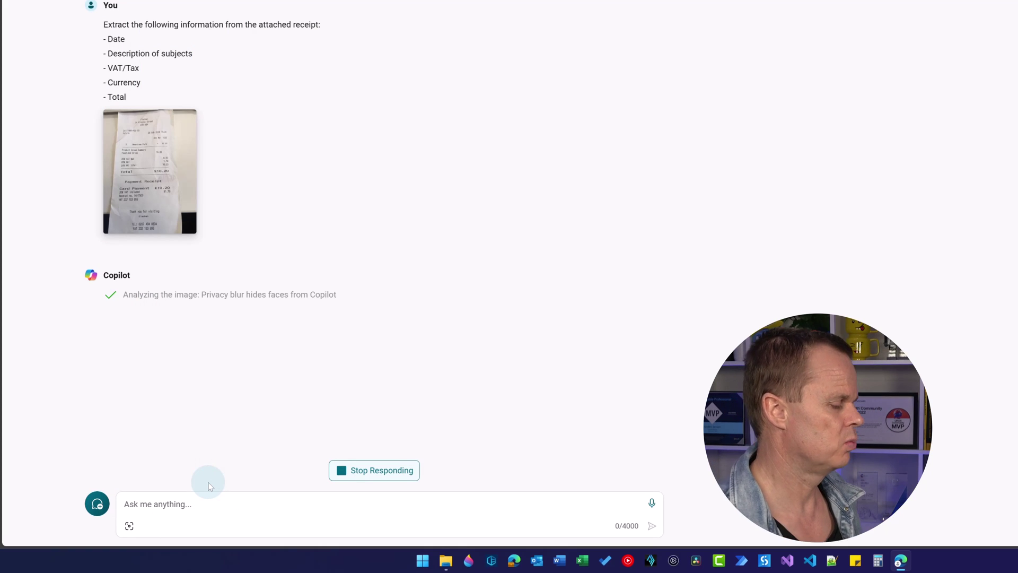
{"action": "key", "text": "ctrl+v"}
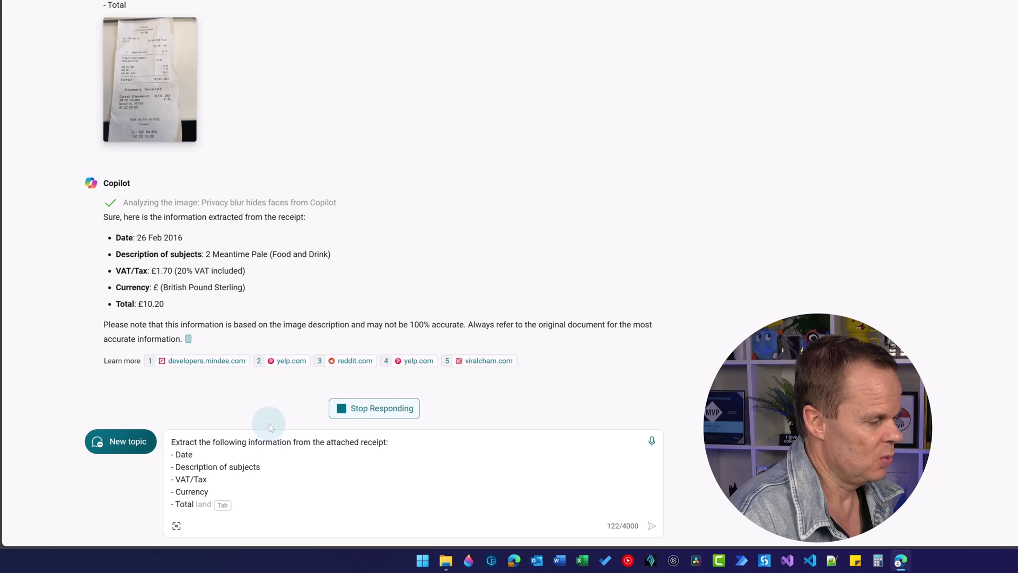
Step: Attach receipt-from-my-visit.jpg and send the pasted extraction prompt with it
{"action": "left_click", "coordinate": [130, 528]}
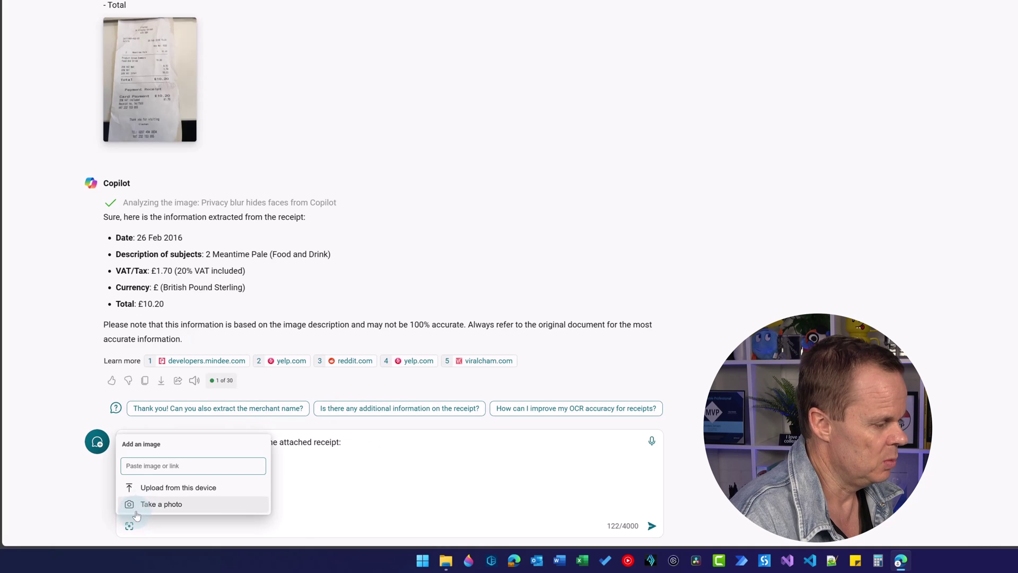
{"action": "left_click", "coordinate": [129, 488]}
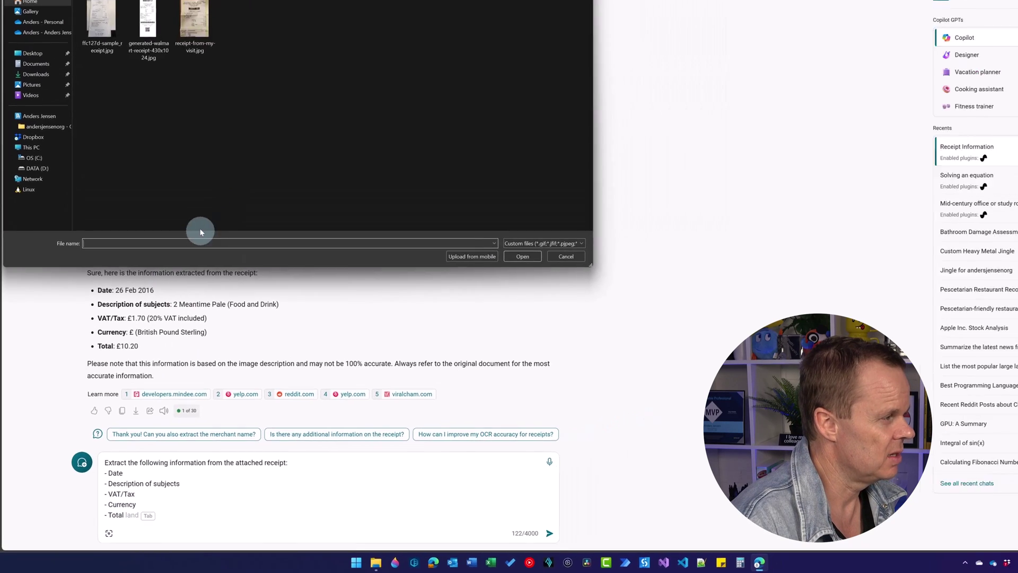
{"action": "left_click", "coordinate": [177, 80]}
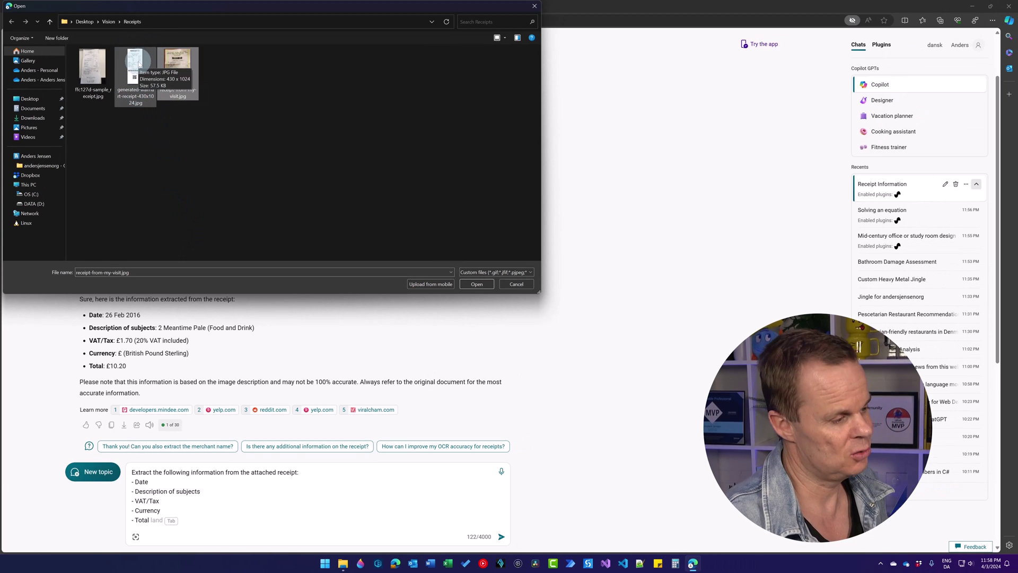
{"action": "left_click", "coordinate": [477, 283]}
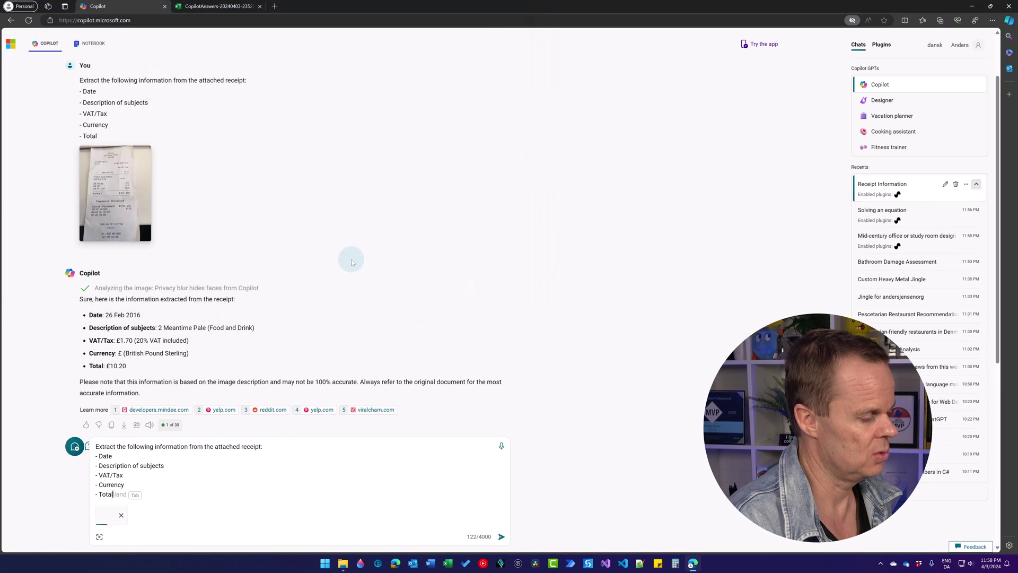
{"action": "left_click", "coordinate": [498, 539]}
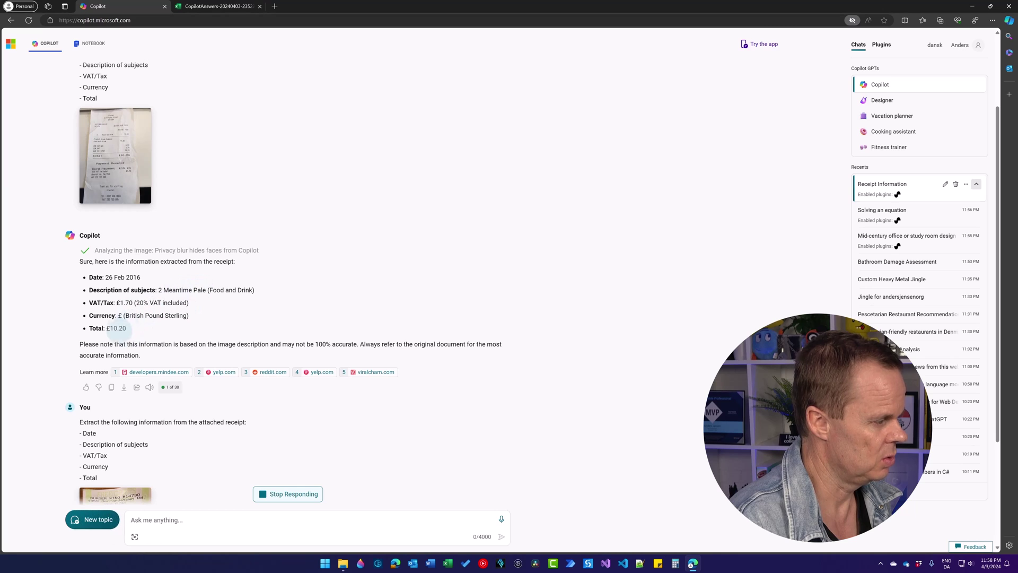
Step: View ffc127d-sample_receipt.jpg in Photos from the Receipts folder, then close it
{"action": "left_click", "coordinate": [343, 564]}
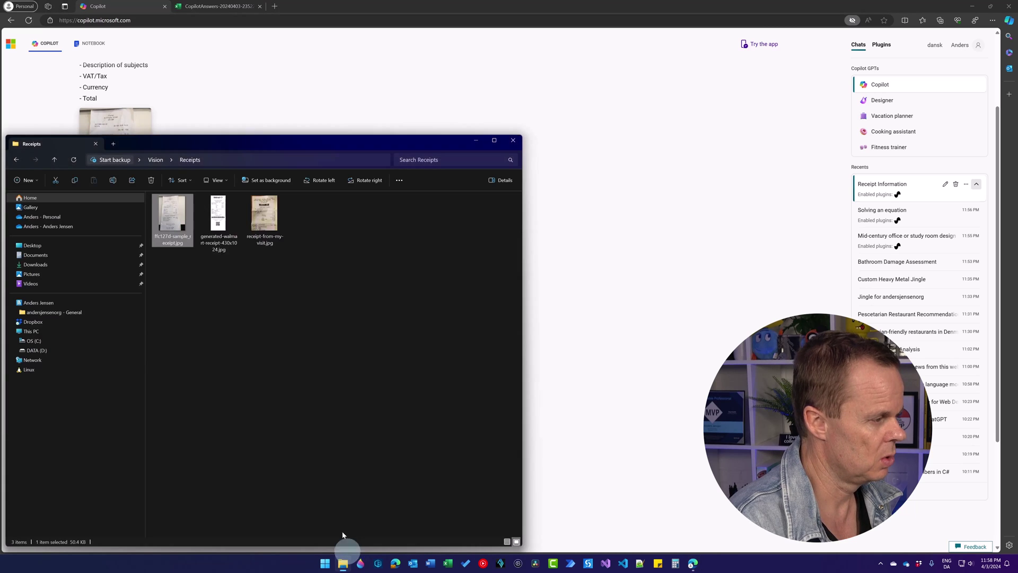
{"action": "double_click", "coordinate": [174, 218]}
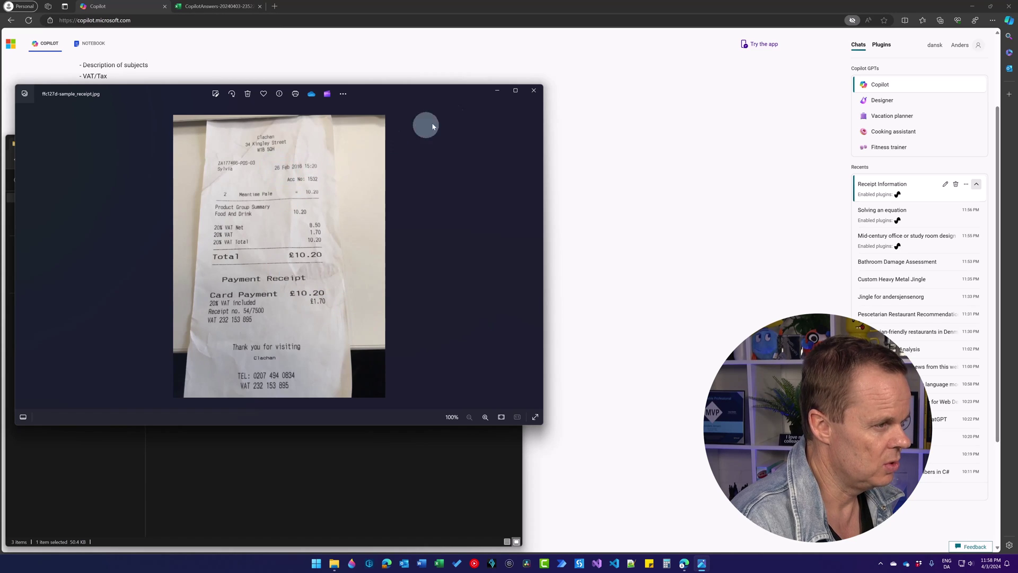
{"action": "left_click", "coordinate": [534, 91]}
Step: Back in the Copilot chat, check the extracted date line in the answer
{"action": "left_click", "coordinate": [598, 182]}
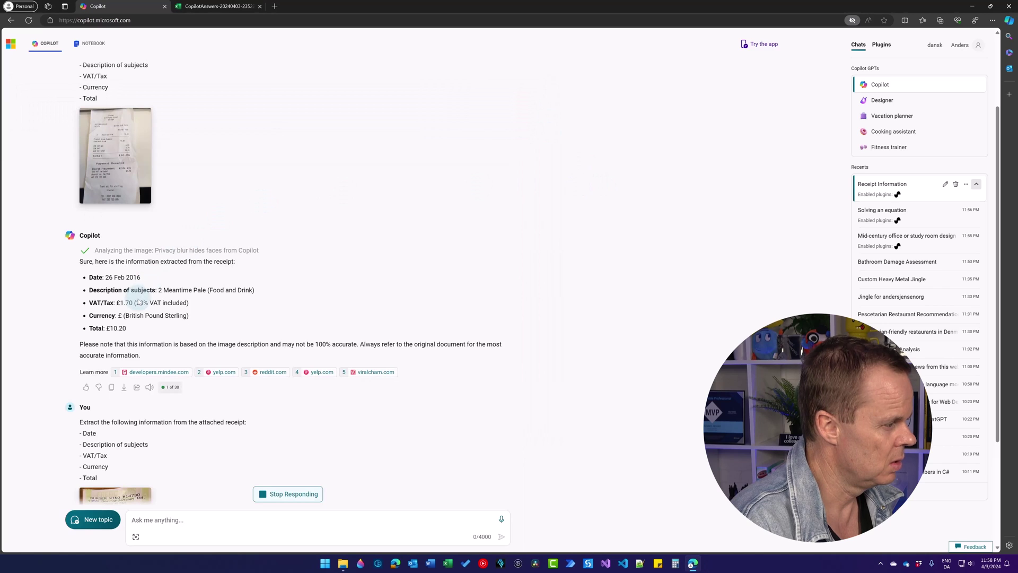
{"action": "left_click_drag", "start_coordinate": [142, 278], "coordinate": [87, 283]}
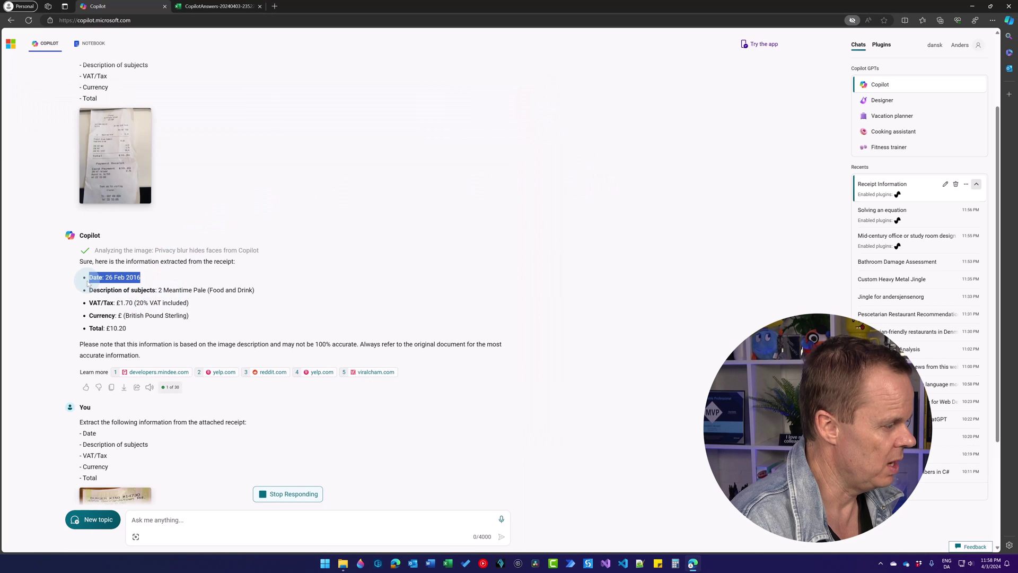
{"action": "left_click", "coordinate": [261, 318]}
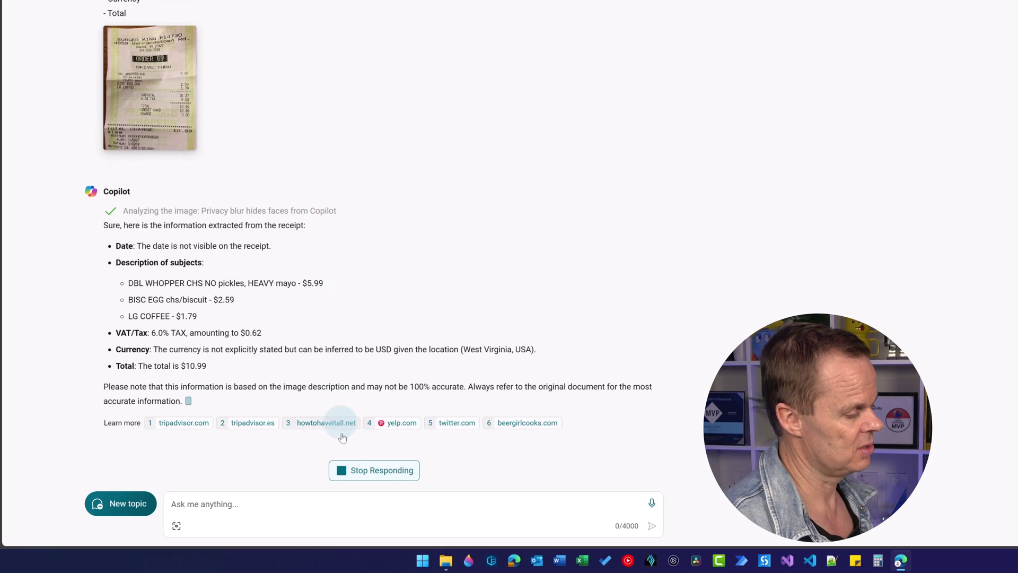
Step: Ask Copilot to 'Sum up everything about the two receipts in a table'
{"action": "left_click", "coordinate": [262, 505]}
{"action": "type", "text": "Sum"}
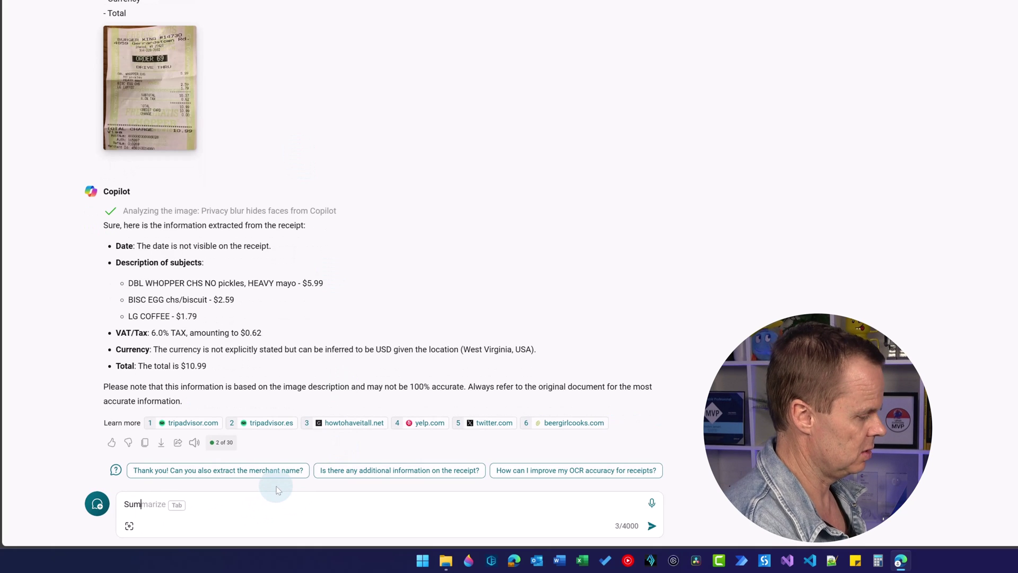
{"action": "type", "text": " up everything ab"}
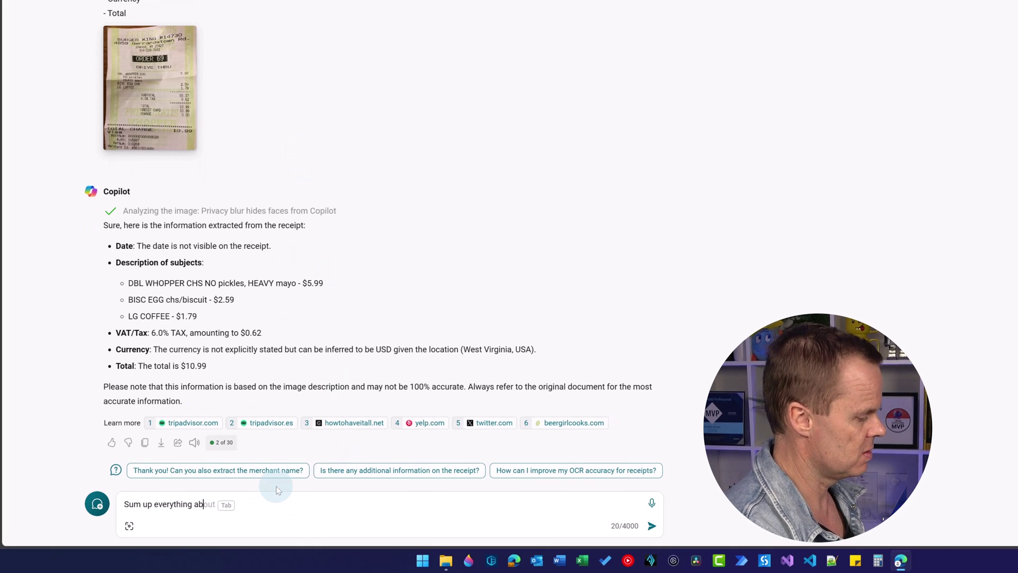
{"action": "type", "text": "out the two receipts "}
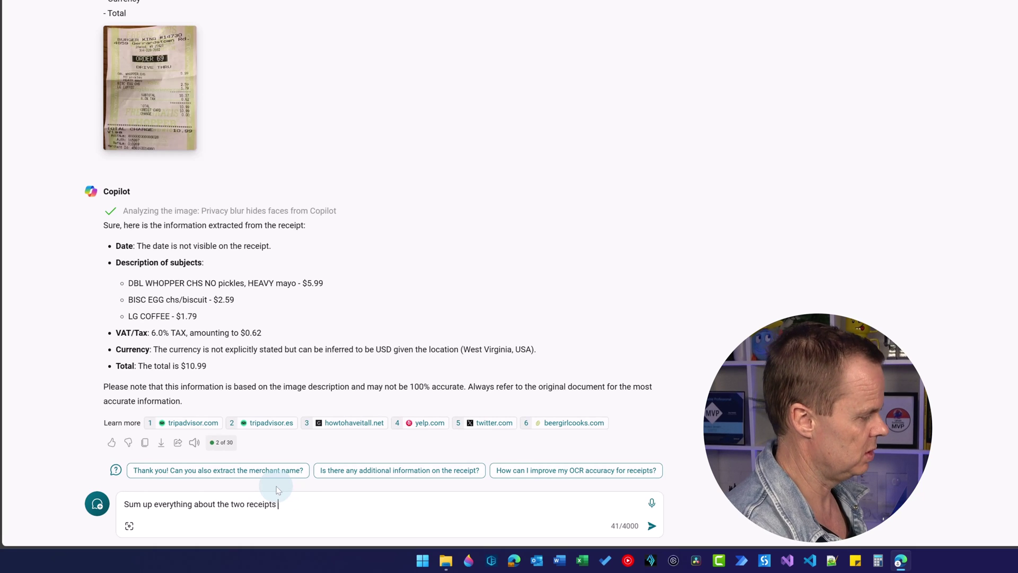
{"action": "type", "text": "in a table"}
{"action": "key", "text": "Return"}
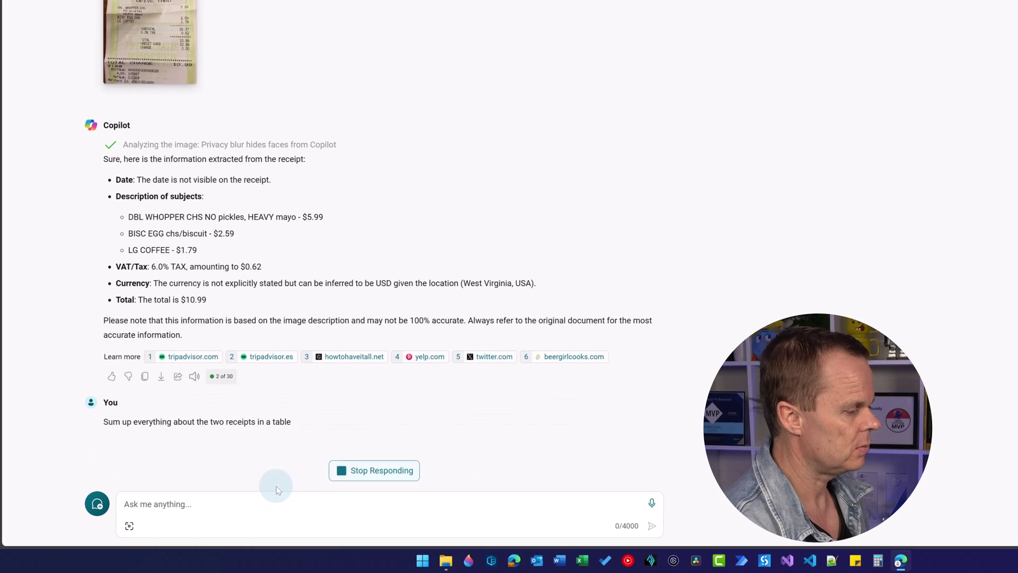